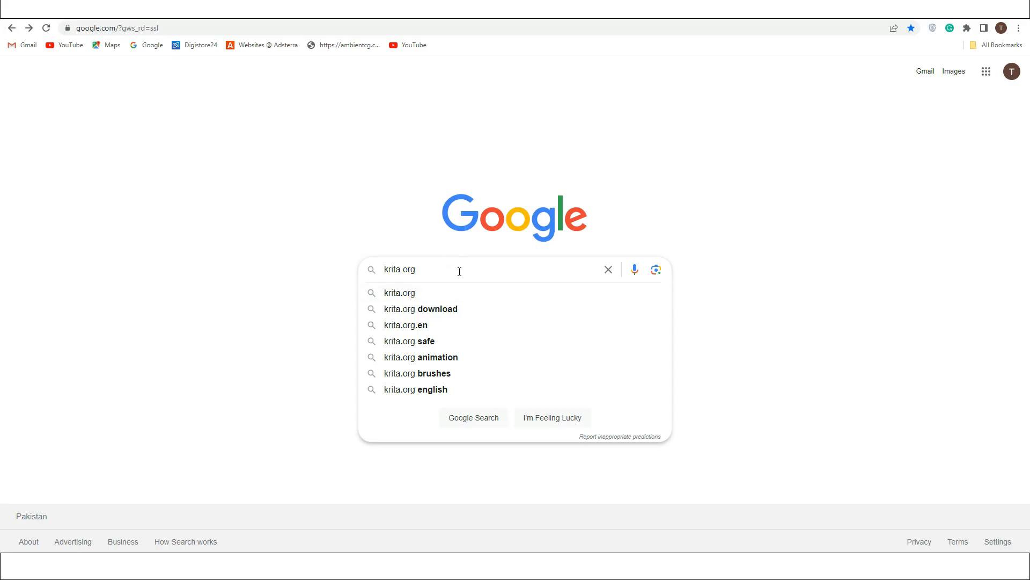
# Step: Open the Krita website's download page and view the list of all download versions
pyautogui.press('Return')
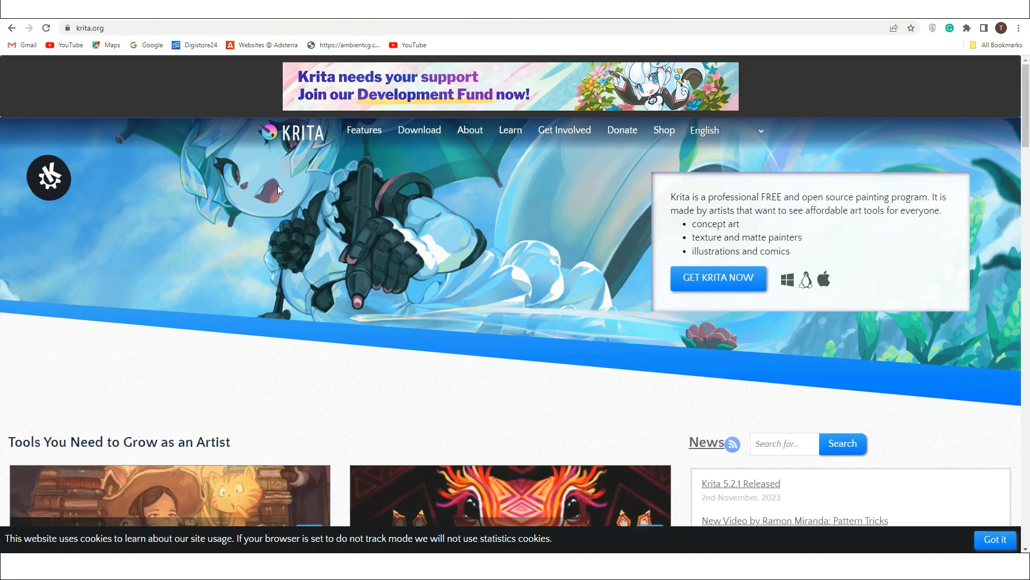
pyautogui.click(419, 130)
pyautogui.click(213, 253)
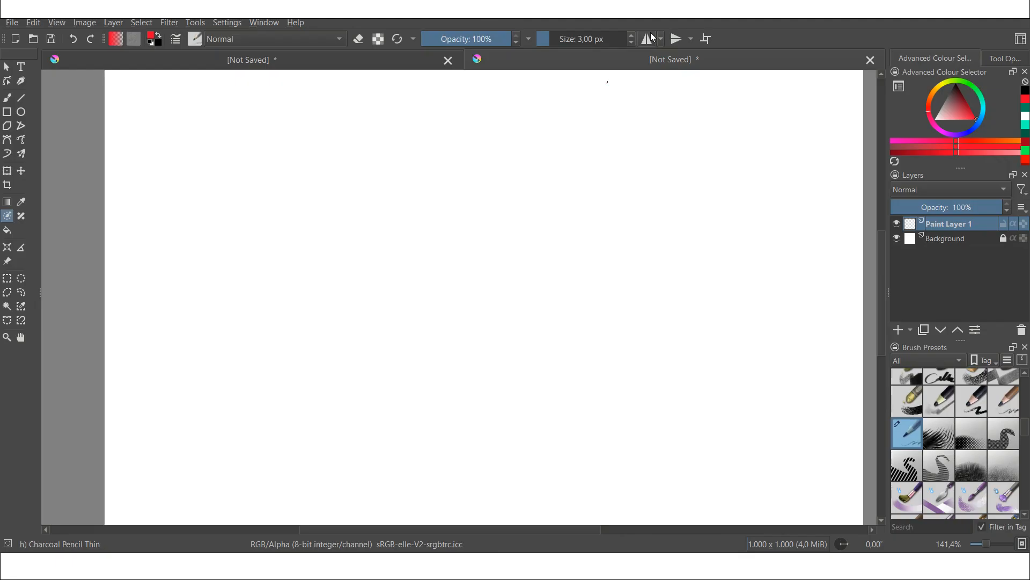
# Step: Turn on horizontal mirror painting on a new blank canvas and zoom in
pyautogui.click(651, 38)
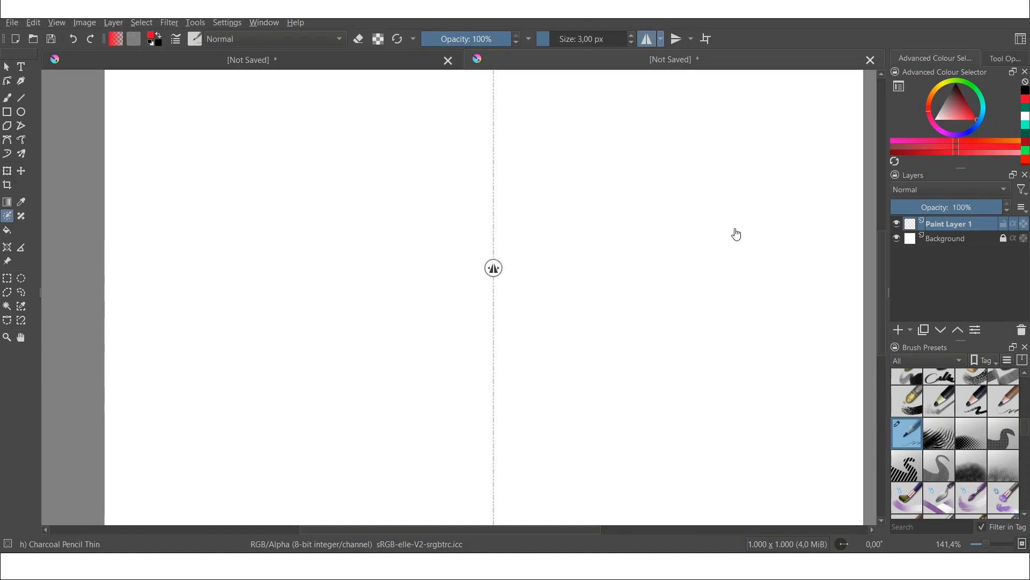
pyautogui.hscroll(1, 703, 232)
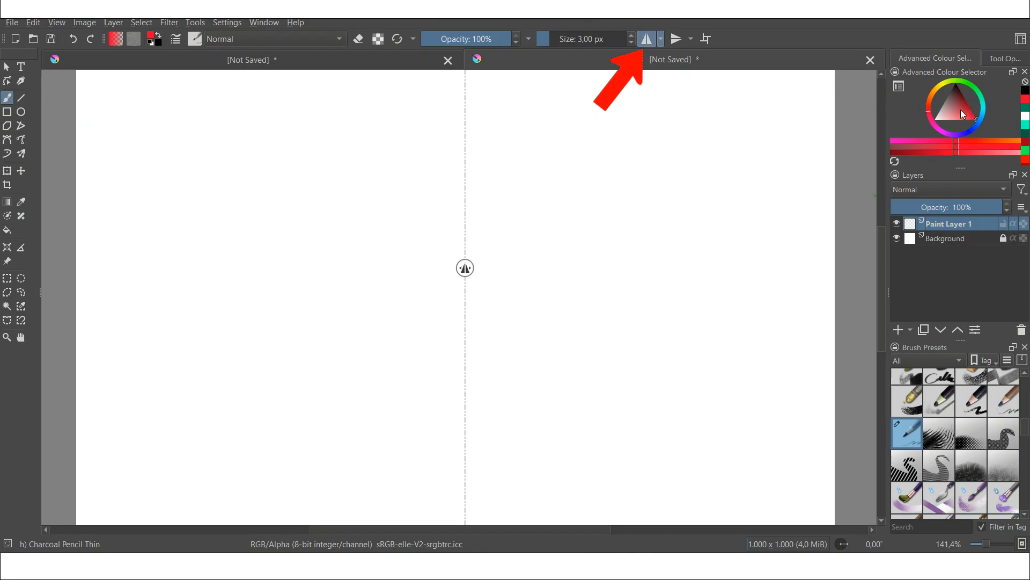
pyautogui.moveTo(324, 270); pyautogui.dragTo(464, 263)
pyautogui.hotkey('ctrl', 'z')
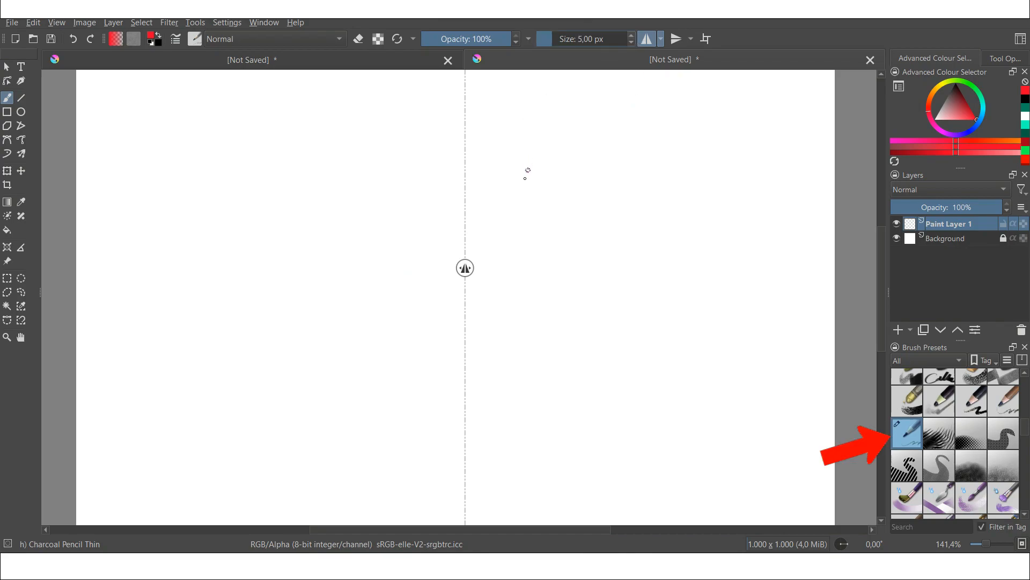
pyautogui.scroll(3, 521, 206)
pyautogui.moveTo(499, 213); pyautogui.dragTo(590, 223)
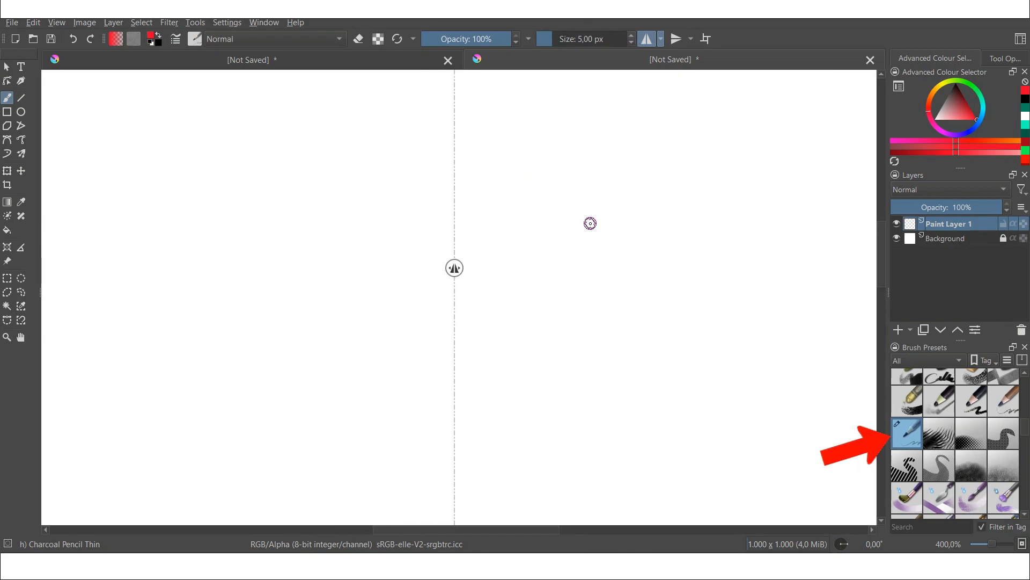
# Step: Sketch a mirrored red hat outline with a small top knob and a wide wavy-edged body beneath it
pyautogui.moveTo(323, 273); pyautogui.dragTo(541, 259)
pyautogui.hotkey('ctrl', 'z')
pyautogui.moveTo(329, 274); pyautogui.dragTo(502, 263)
pyautogui.hotkey('ctrl', 'z')
pyautogui.moveTo(333, 274); pyautogui.dragTo(513, 267)
pyautogui.moveTo(579, 272)
pyautogui.mouseDown()
pyautogui.moveTo(572, 232)
pyautogui.moveTo(456, 138)
pyautogui.mouseUp()
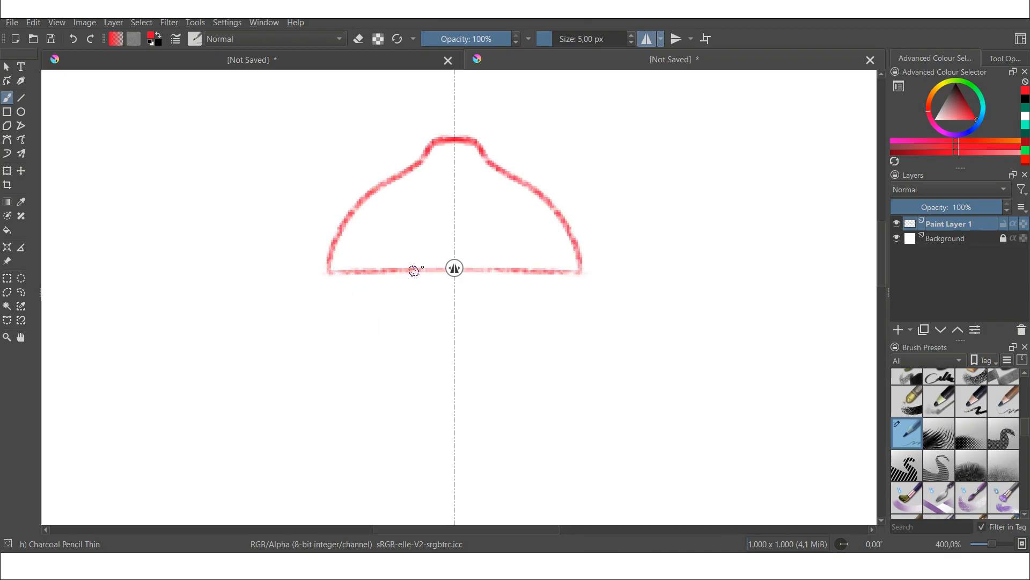
pyautogui.moveTo(347, 275)
pyautogui.mouseDown()
pyautogui.moveTo(311, 325)
pyautogui.moveTo(213, 392)
pyautogui.moveTo(193, 439)
pyautogui.moveTo(232, 414)
pyautogui.moveTo(268, 412)
pyautogui.moveTo(348, 434)
pyautogui.moveTo(404, 408)
pyautogui.moveTo(454, 429)
pyautogui.mouseUp()
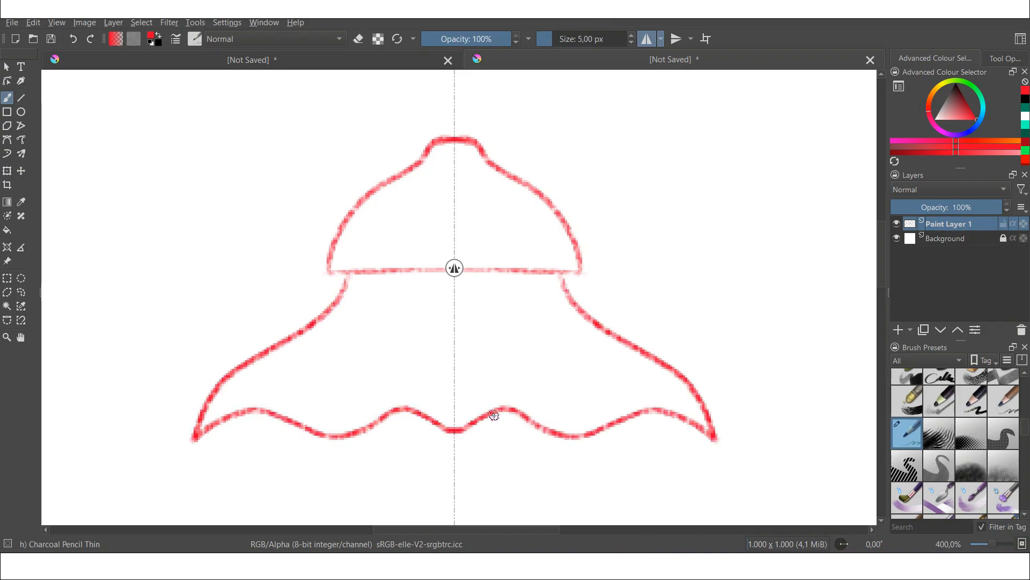
# Step: Sketch two mirrored eyes with inner pupil circles under the hat
pyautogui.moveTo(354, 272)
pyautogui.mouseDown()
pyautogui.moveTo(334, 305)
pyautogui.moveTo(359, 354)
pyautogui.moveTo(414, 350)
pyautogui.moveTo(438, 314)
pyautogui.mouseUp()
pyautogui.hotkey('ctrl', 'z')
pyautogui.moveTo(353, 271)
pyautogui.mouseDown()
pyautogui.moveTo(339, 322)
pyautogui.moveTo(379, 343)
pyautogui.moveTo(418, 325)
pyautogui.moveTo(414, 269)
pyautogui.moveTo(336, 319)
pyautogui.moveTo(405, 352)
pyautogui.moveTo(430, 274)
pyautogui.mouseUp()
pyautogui.hotkey('ctrl', 'z')
pyautogui.moveTo(366, 276)
pyautogui.mouseDown()
pyautogui.moveTo(379, 310)
pyautogui.moveTo(416, 288)
pyautogui.mouseUp()
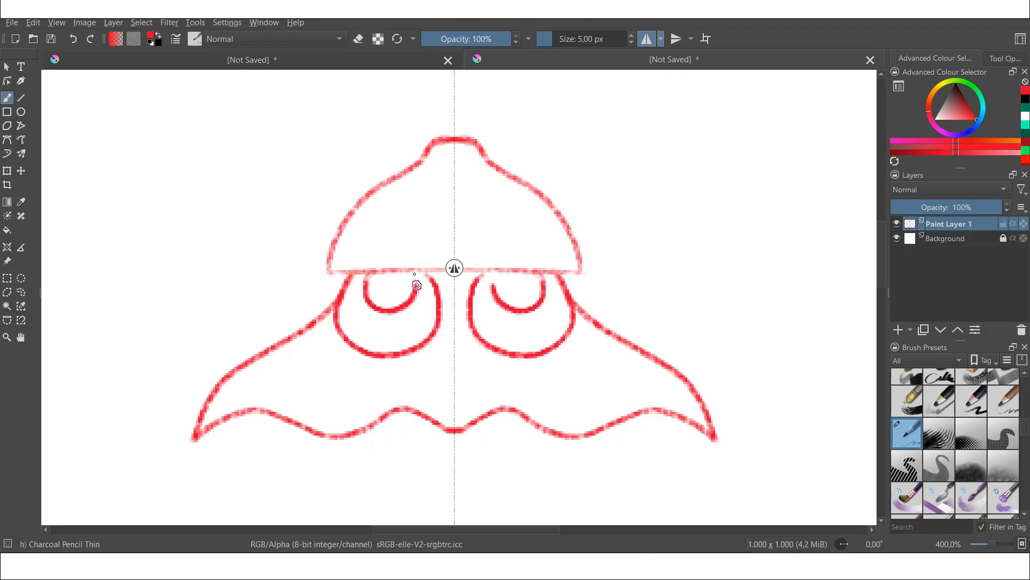
# Step: Add round cheeks, two nostril dots and a small mouth to the sketch
pyautogui.moveTo(299, 372); pyautogui.dragTo(301, 385)
pyautogui.moveTo(437, 393); pyautogui.dragTo(468, 398)
pyautogui.hotkey('ctrl', 'z')
pyautogui.scroll(-1, 579, 292)
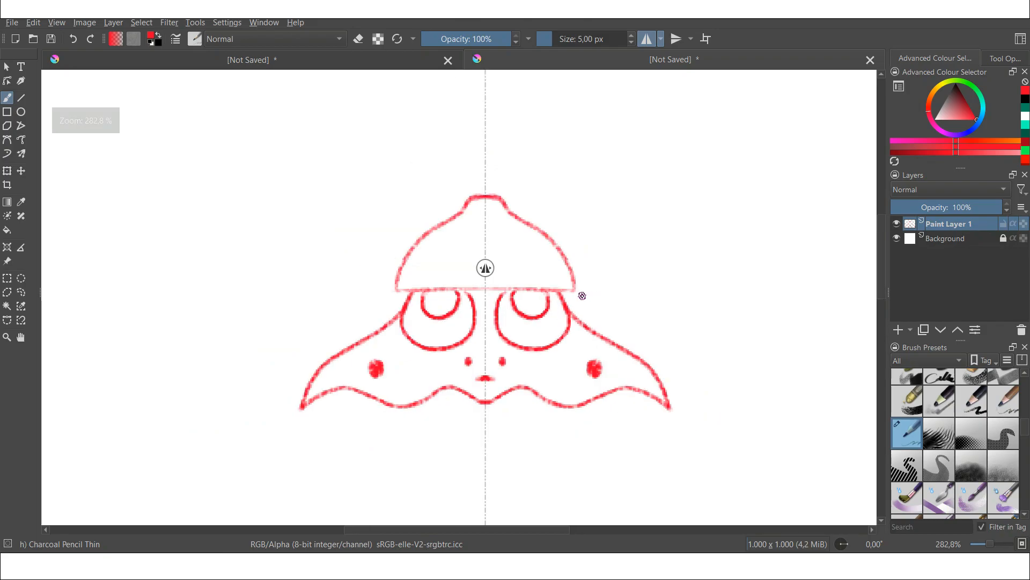
pyautogui.scroll(1, 566, 294)
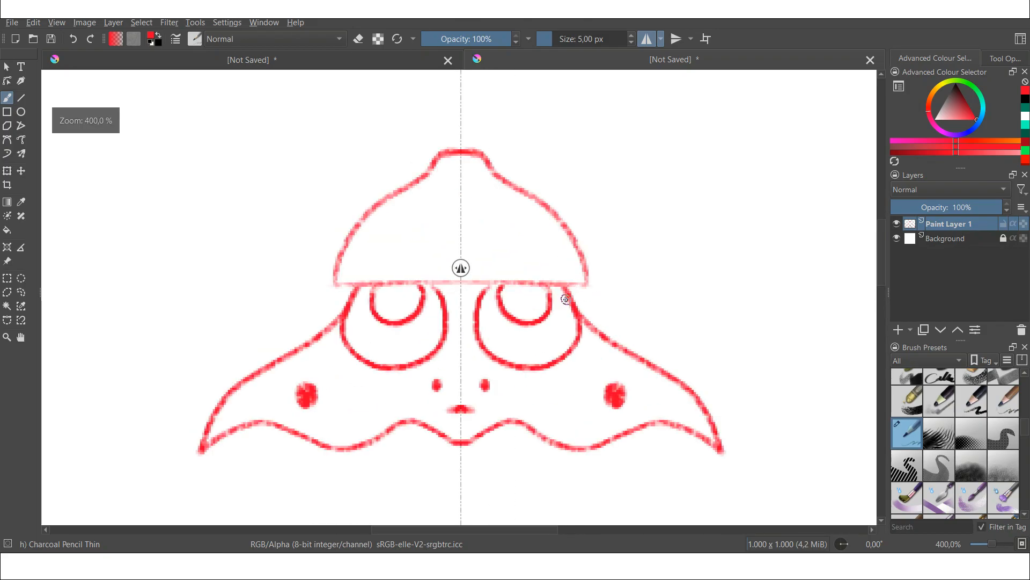
# Step: Add a new vector layer above the sketch
pyautogui.click(910, 328)
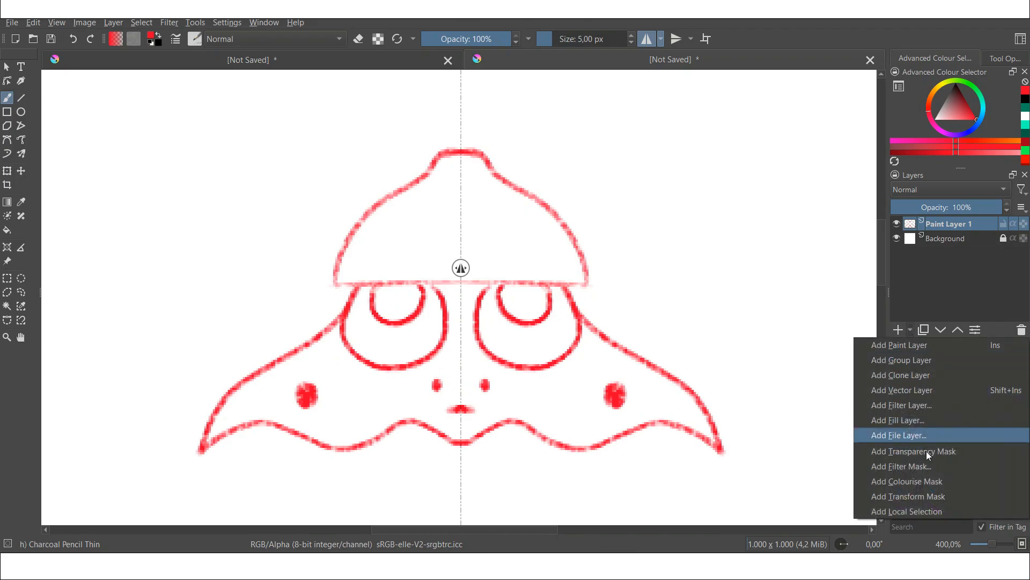
pyautogui.click(913, 390)
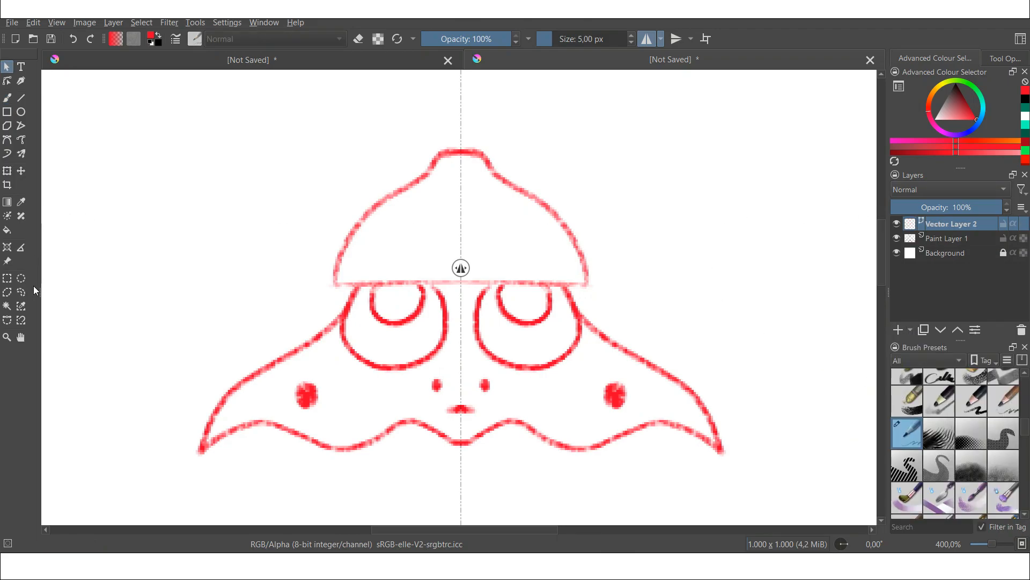
# Step: Draw a closed hat outline along the sketch with the Bezier Curve tool at 3 px size
pyautogui.click(7, 142)
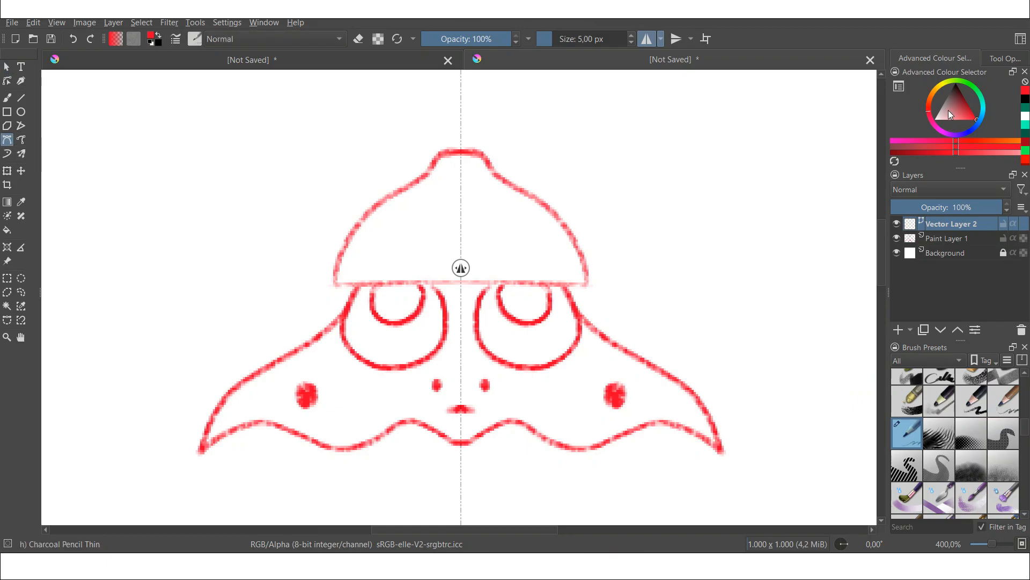
pyautogui.moveTo(960, 115); pyautogui.dragTo(992, 129)
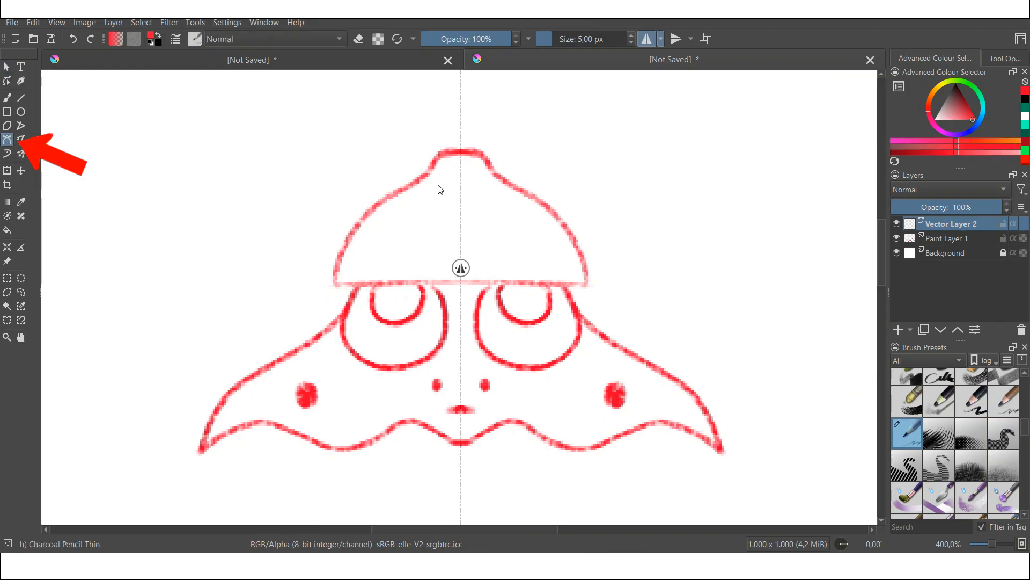
pyautogui.scroll(1, 440, 204)
pyautogui.scroll(-1, 440, 203)
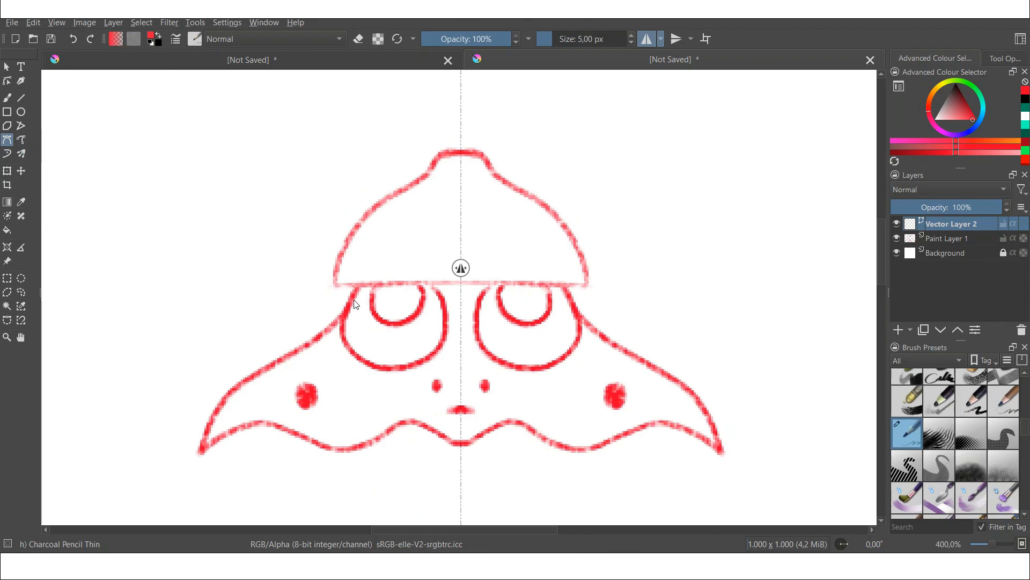
pyautogui.click(335, 284)
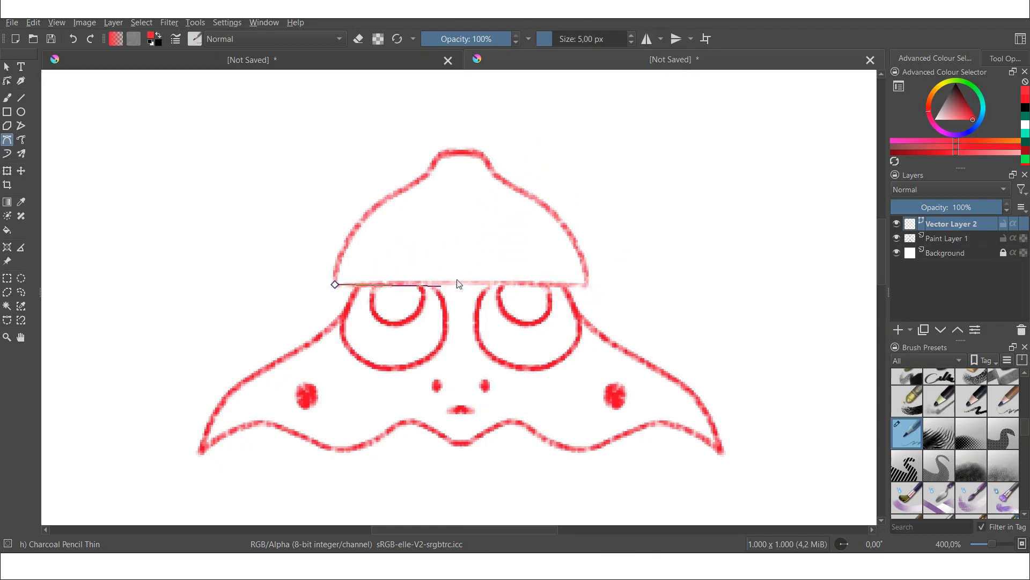
pyautogui.doubleClick(631, 44)
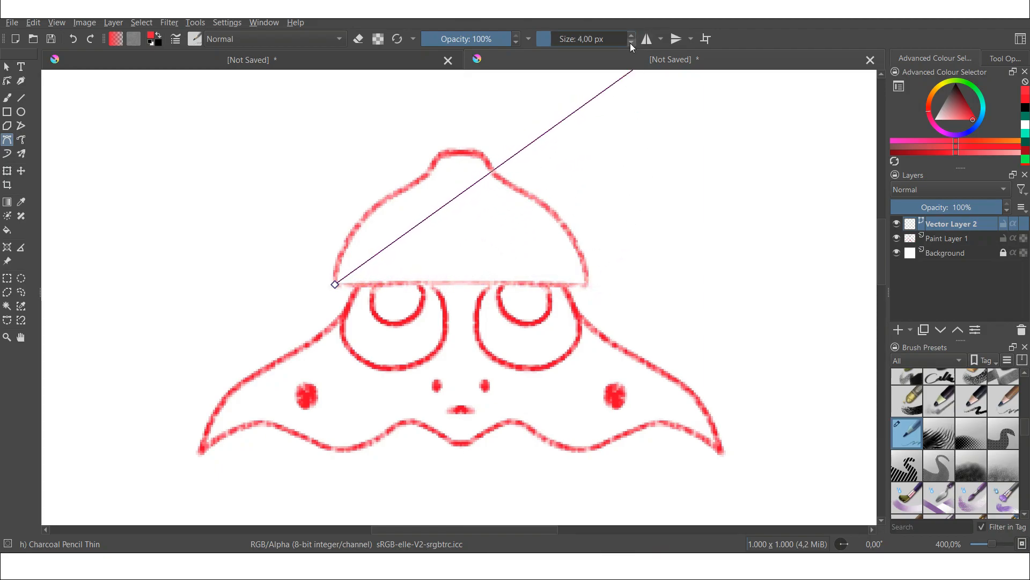
pyautogui.click(589, 284)
pyautogui.click(334, 284)
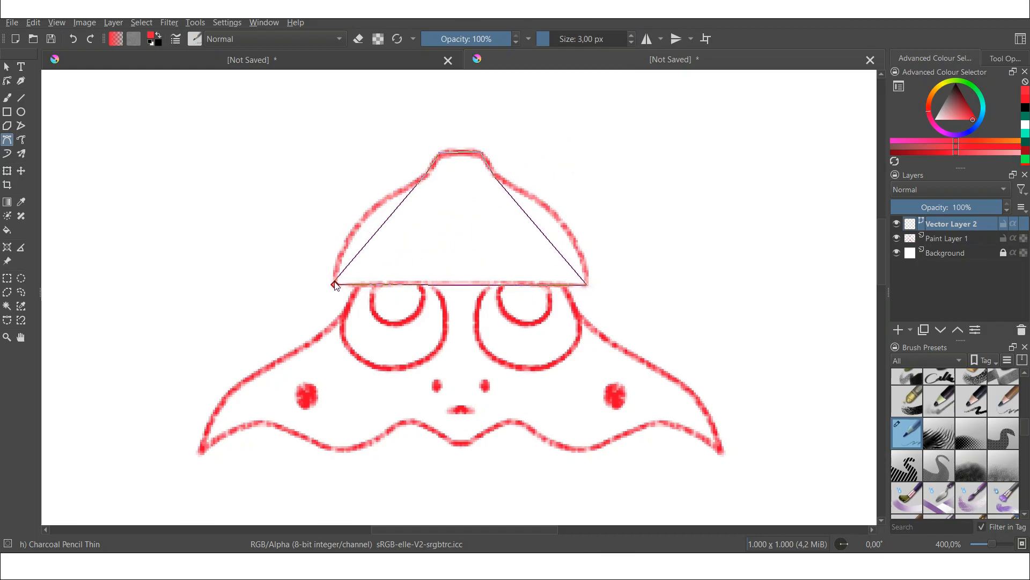
# Step: Reshape the hat path with the shape editing tool, curving its sides to follow the sketched dome
pyautogui.click(9, 82)
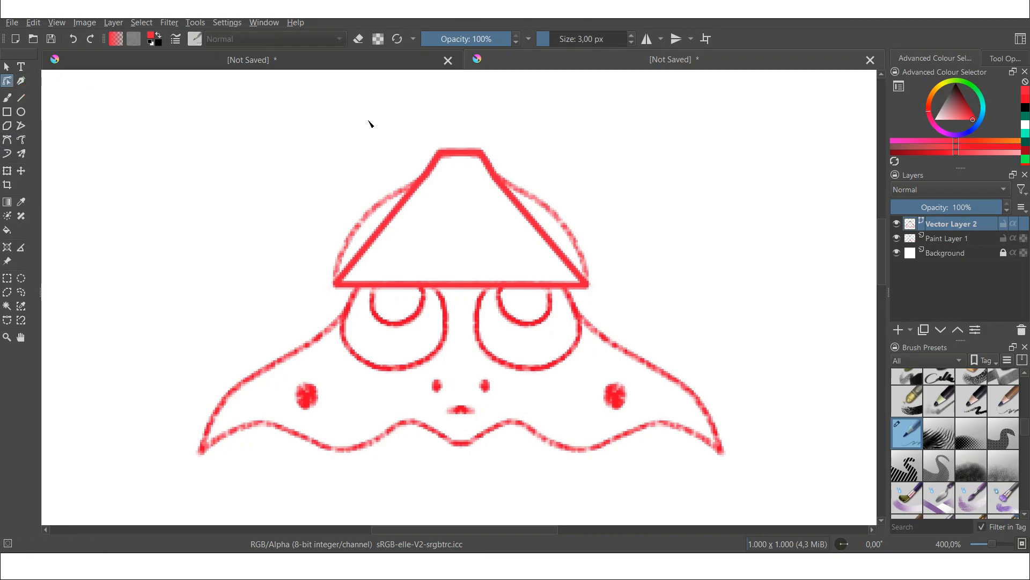
pyautogui.click(389, 229)
pyautogui.moveTo(385, 231); pyautogui.dragTo(348, 236)
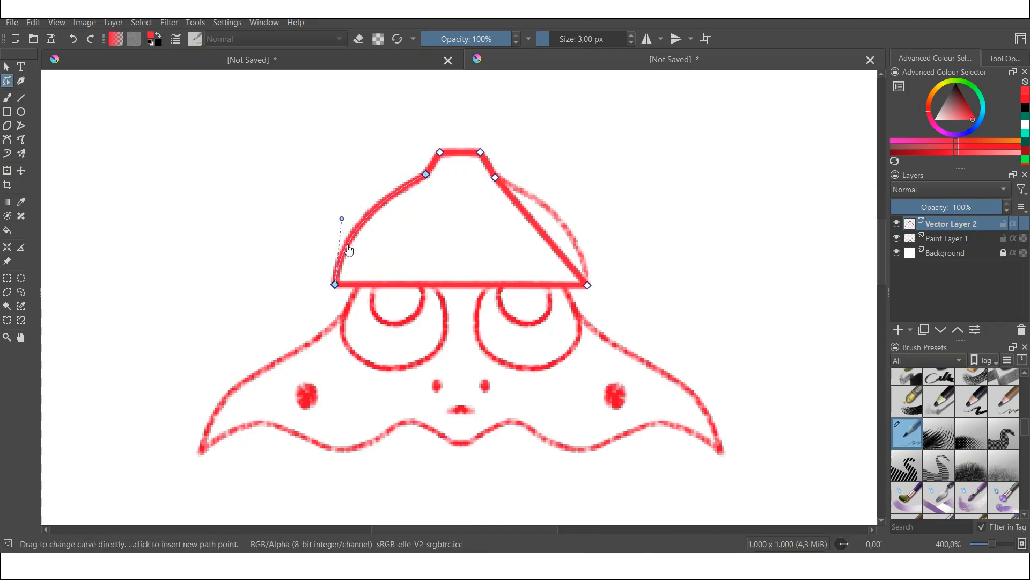
pyautogui.moveTo(538, 224); pyautogui.dragTo(563, 229)
pyautogui.click(460, 159)
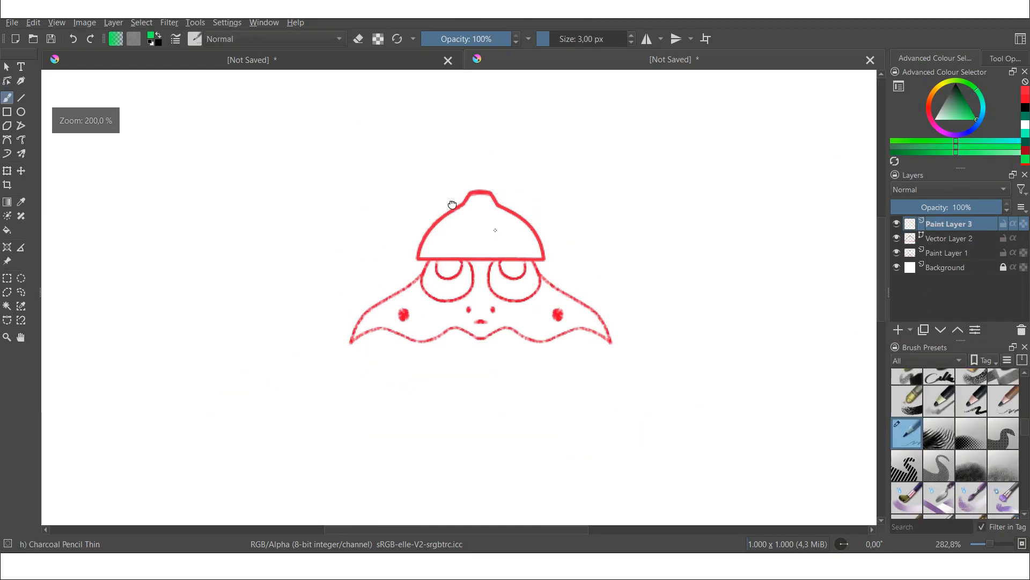
pyautogui.scroll(3, 470, 245)
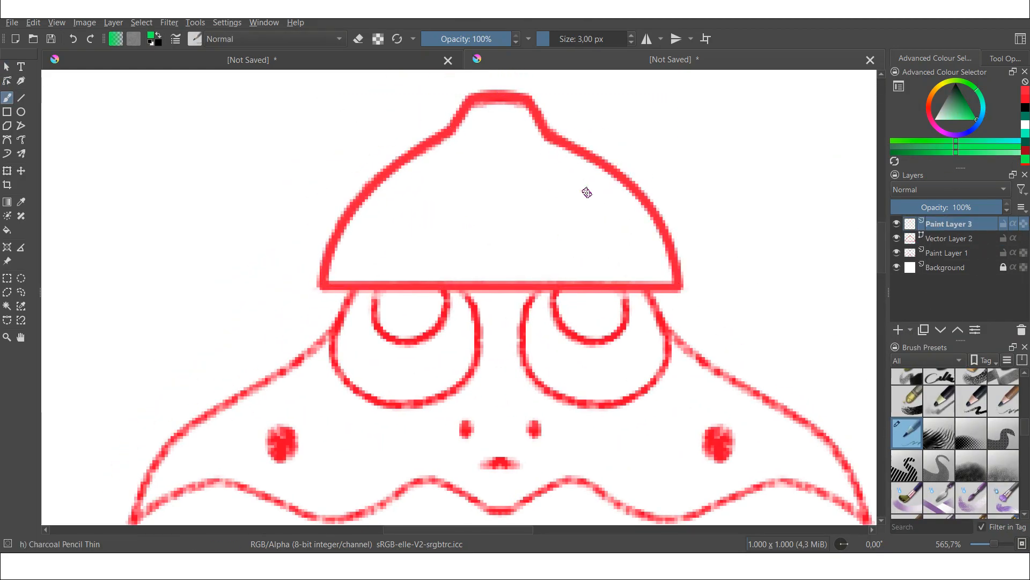
pyautogui.click(953, 239)
pyautogui.click(7, 140)
pyautogui.click(7, 81)
pyautogui.click(453, 131)
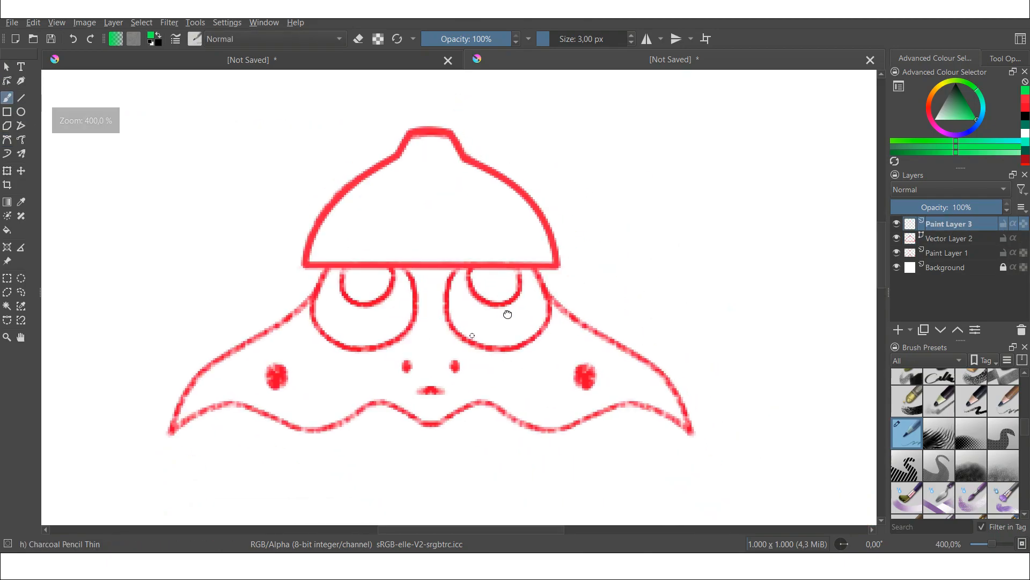
# Step: Select the Ink brush 25 preset and set the brush size to about 9.69 px
pyautogui.scroll(3, 605, 180)
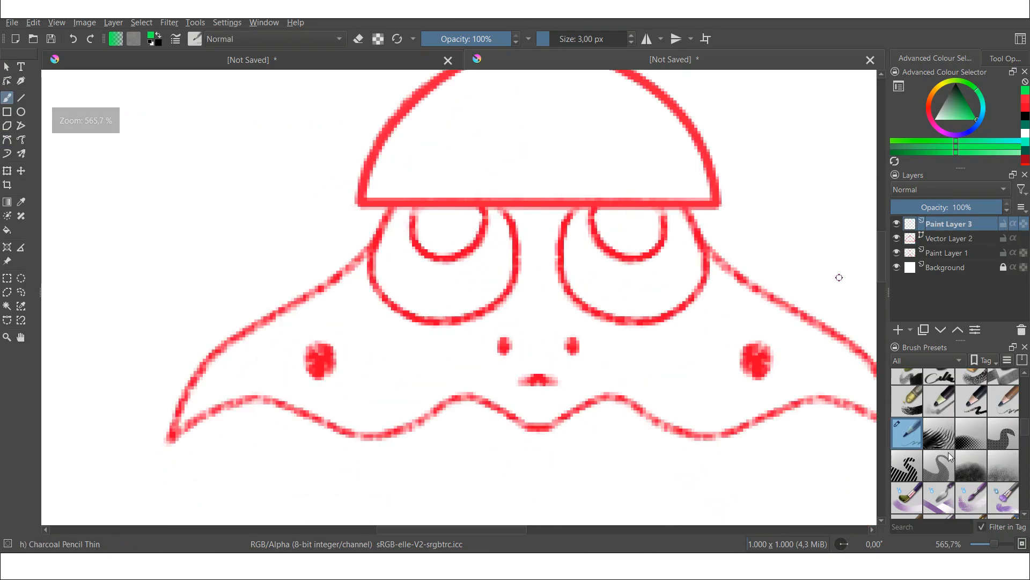
pyautogui.scroll(-3, 948, 451)
pyautogui.scroll(-3, 948, 452)
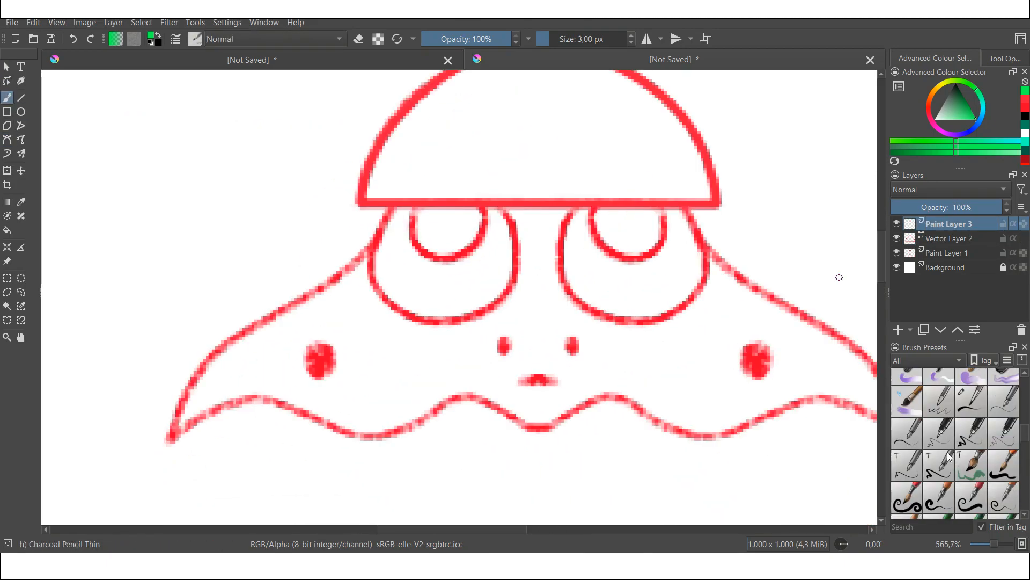
pyautogui.click(971, 400)
pyautogui.moveTo(561, 39); pyautogui.dragTo(556, 41)
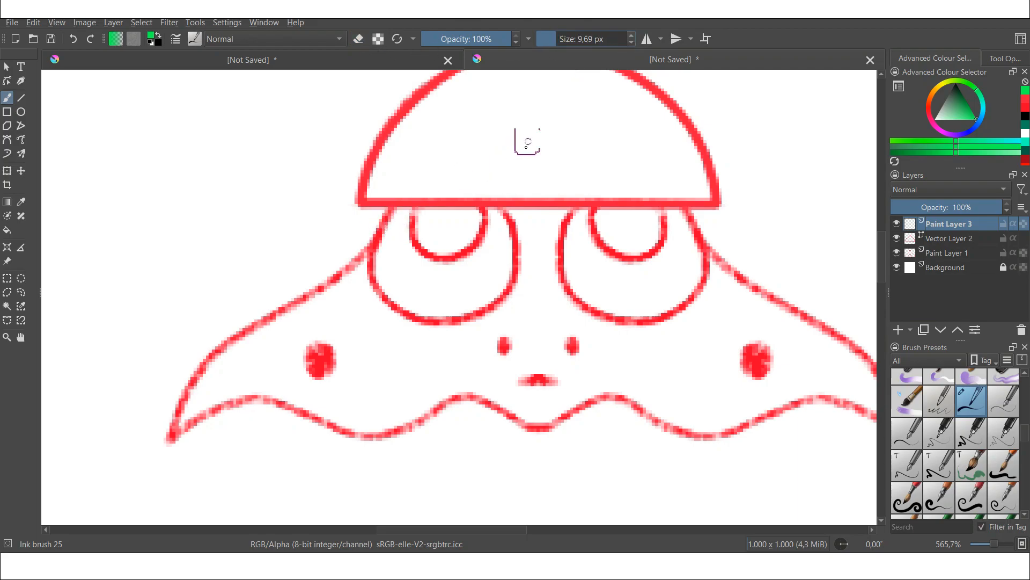
# Step: Turn on mirror painting and ink the body outline in green on the new paint layer
pyautogui.click(647, 40)
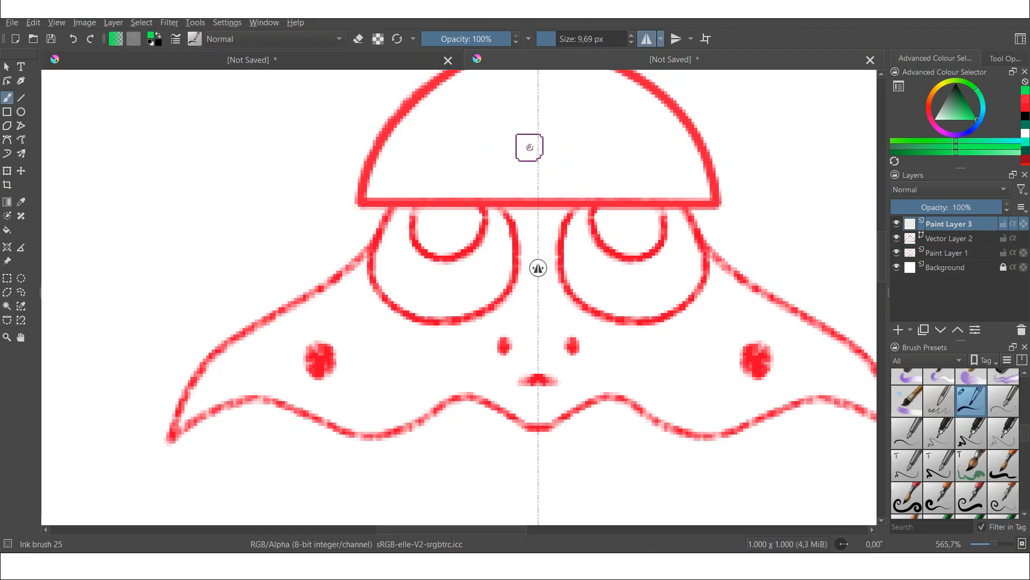
pyautogui.moveTo(526, 144); pyautogui.dragTo(459, 193)
pyautogui.hotkey('ctrl', 'z')
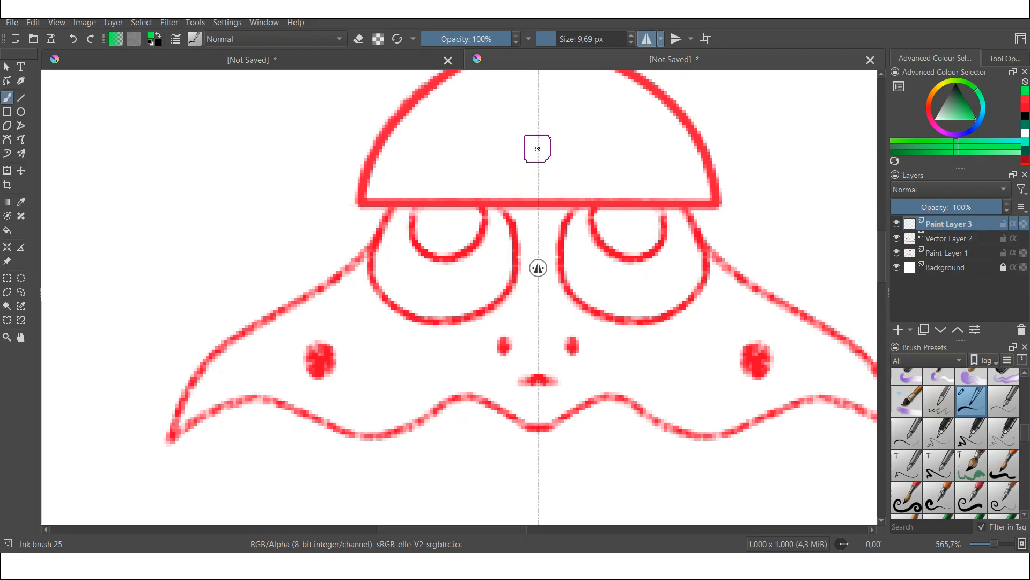
pyautogui.moveTo(534, 146)
pyautogui.mouseDown()
pyautogui.moveTo(403, 198)
pyautogui.moveTo(324, 285)
pyautogui.moveTo(217, 350)
pyautogui.moveTo(173, 426)
pyautogui.moveTo(201, 413)
pyautogui.moveTo(289, 409)
pyautogui.moveTo(367, 435)
pyautogui.moveTo(454, 401)
pyautogui.moveTo(575, 416)
pyautogui.mouseUp()
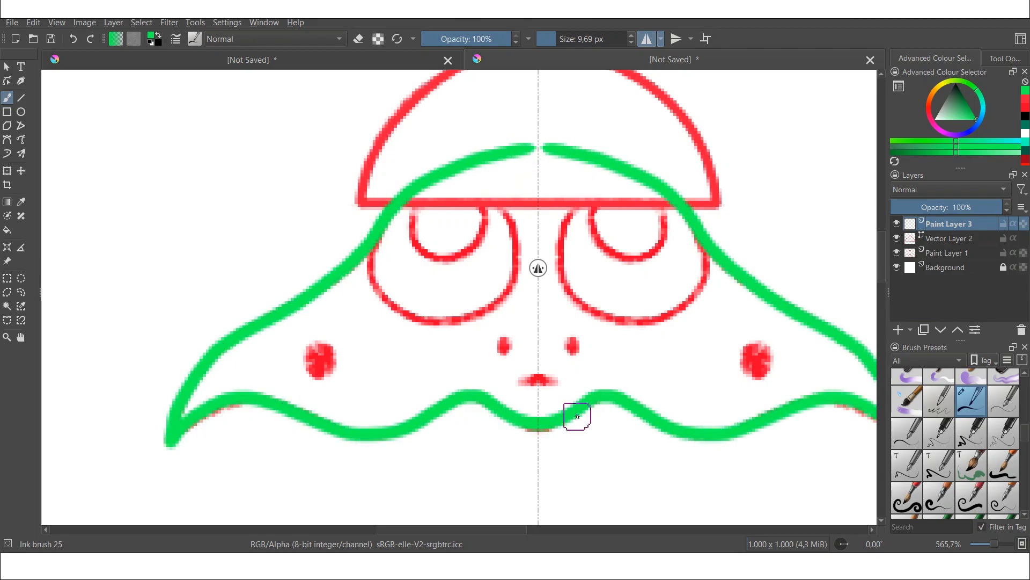
# Step: Ink the green eye outlines over the sketched eyes
pyautogui.moveTo(373, 246)
pyautogui.mouseDown()
pyautogui.moveTo(429, 326)
pyautogui.moveTo(469, 177)
pyautogui.moveTo(379, 257)
pyautogui.mouseUp()
pyautogui.hotkey('ctrl', 'z')
pyautogui.hotkey('ctrl', 'z')
pyautogui.moveTo(373, 246)
pyautogui.mouseDown()
pyautogui.moveTo(481, 317)
pyautogui.moveTo(505, 209)
pyautogui.moveTo(438, 176)
pyautogui.mouseUp()
pyautogui.hotkey('ctrl', 'z')
pyautogui.moveTo(418, 189)
pyautogui.mouseDown()
pyautogui.moveTo(410, 215)
pyautogui.moveTo(466, 177)
pyautogui.moveTo(481, 243)
pyautogui.moveTo(450, 262)
pyautogui.moveTo(409, 247)
pyautogui.mouseUp()
# Step: Switch to dark green and ink the pupils and the mouth
pyautogui.hotkey('ctrl', 'z')
pyautogui.hotkey('ctrl', 'z')
pyautogui.click(963, 96)
pyautogui.hotkey('ctrl', 'z')
pyautogui.moveTo(538, 378); pyautogui.dragTo(559, 383)
# Step: Switch the brush to eraser mode and turn off mirror painting
pyautogui.press('e')
pyautogui.click(647, 39)
pyautogui.scroll(-1, 665, 229)
pyautogui.scroll(1, 758, 208)
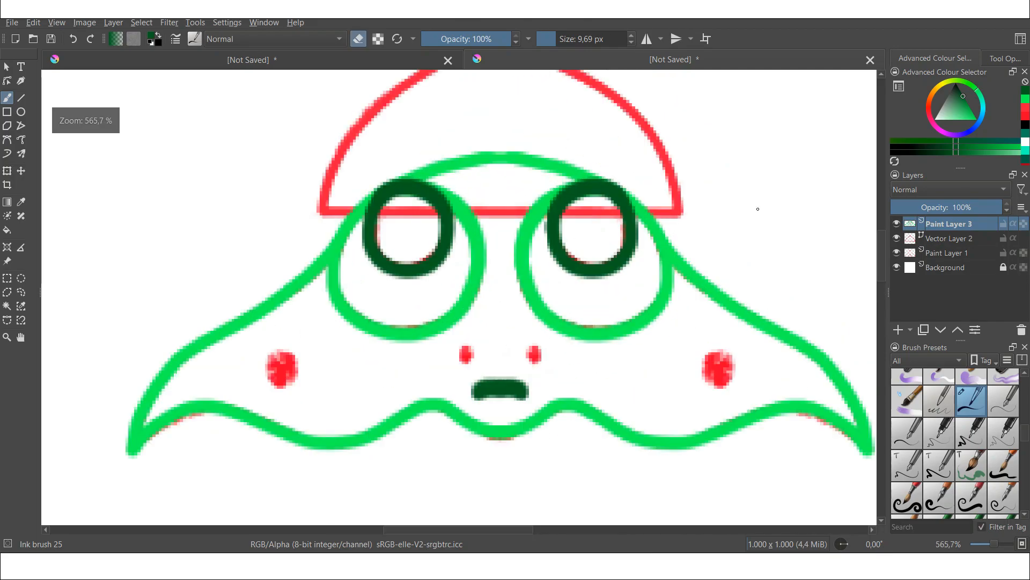
# Step: Select the hat's vector layer and sample the hat's red with the color picker
pyautogui.click(935, 239)
pyautogui.scroll(-4, 156, 161)
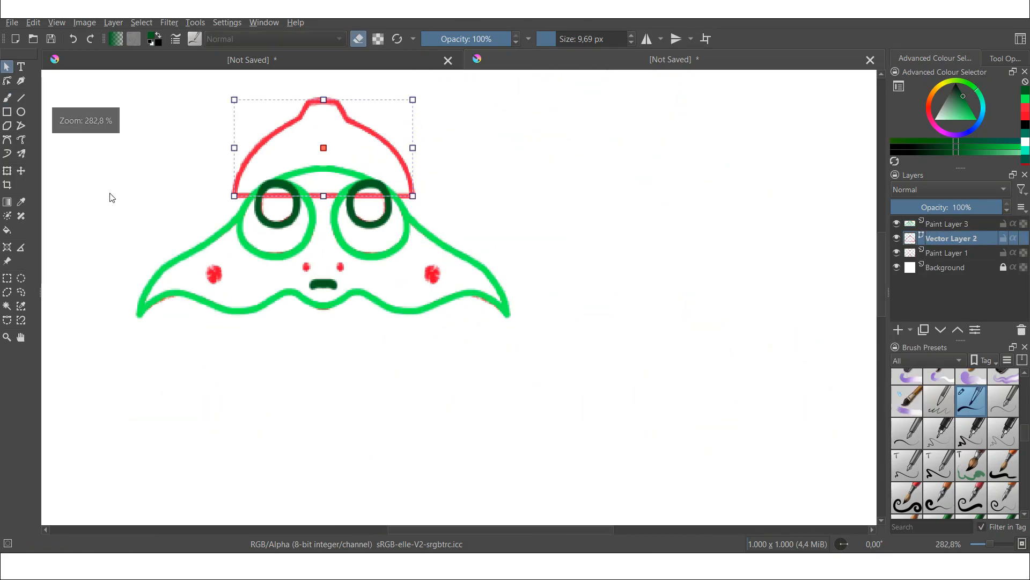
pyautogui.scroll(4, 89, 264)
pyautogui.click(21, 202)
pyautogui.click(499, 188)
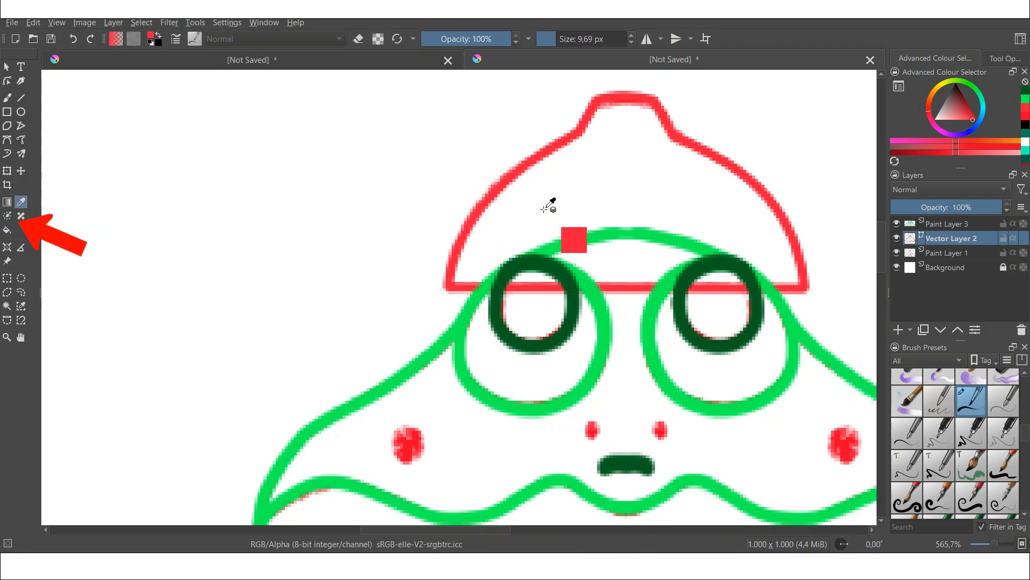
# Step: Add a colorize mask to the hat, marking its inside with red and the outside with black strokes
pyautogui.click(7, 217)
pyautogui.click(531, 185)
pyautogui.moveTo(524, 209); pyautogui.dragTo(692, 201)
pyautogui.press('d')
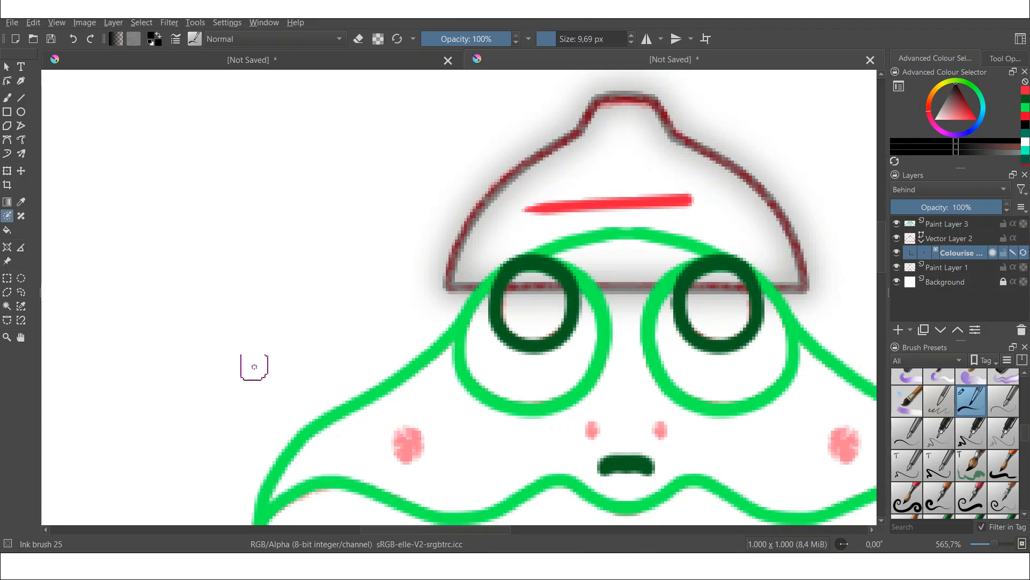
pyautogui.moveTo(250, 367)
pyautogui.mouseDown()
pyautogui.moveTo(310, 286)
pyautogui.moveTo(310, 198)
pyautogui.mouseUp()
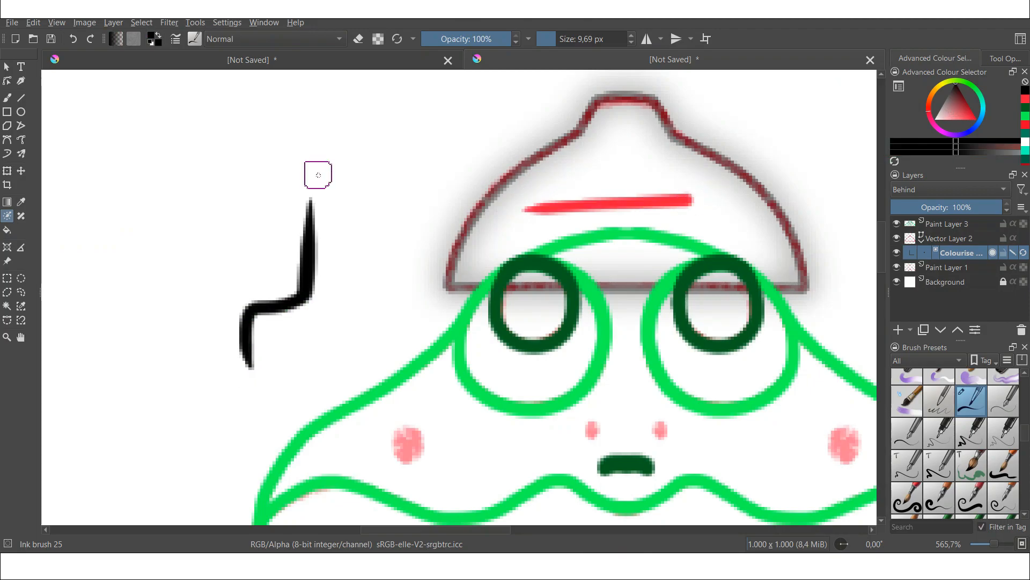
# Step: Update the hat's colorize mask to fill it with red, then turn off key stroke editing
pyautogui.click(999, 59)
pyautogui.scroll(-5, 1015, 115)
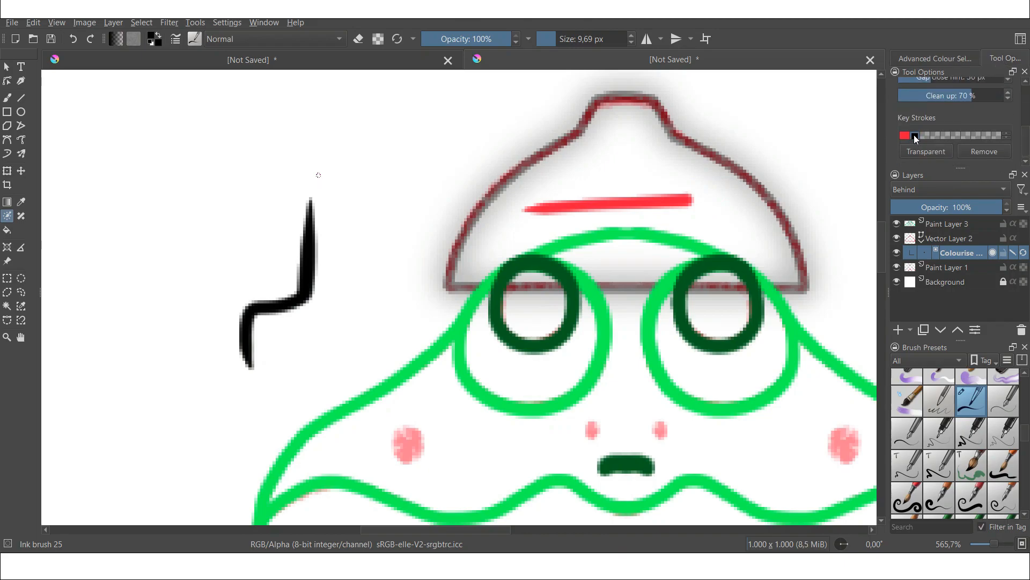
pyautogui.scroll(5, 1026, 97)
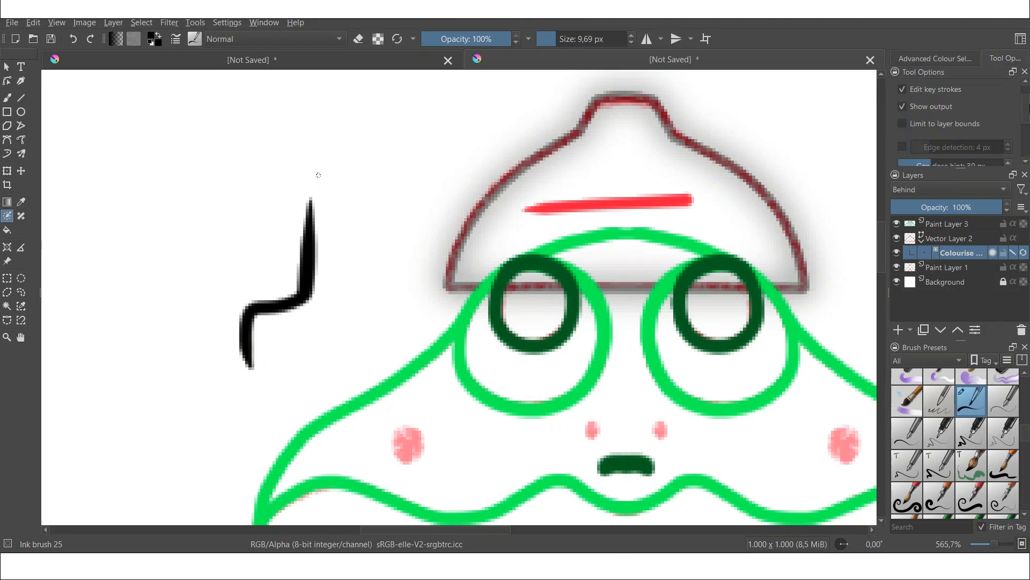
pyautogui.click(995, 94)
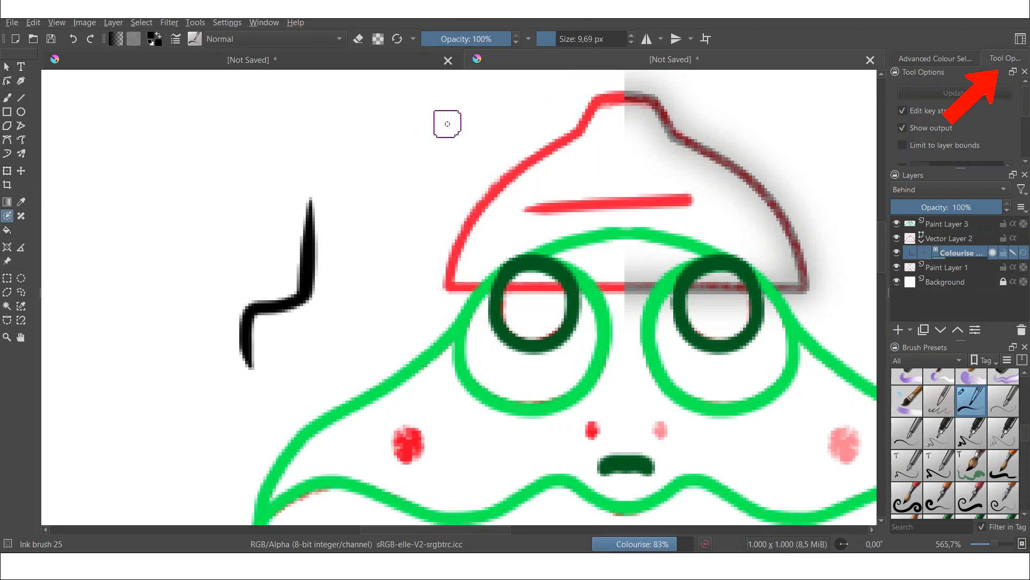
pyautogui.scroll(-2, 698, 184)
pyautogui.moveTo(722, 181); pyautogui.dragTo(585, 215)
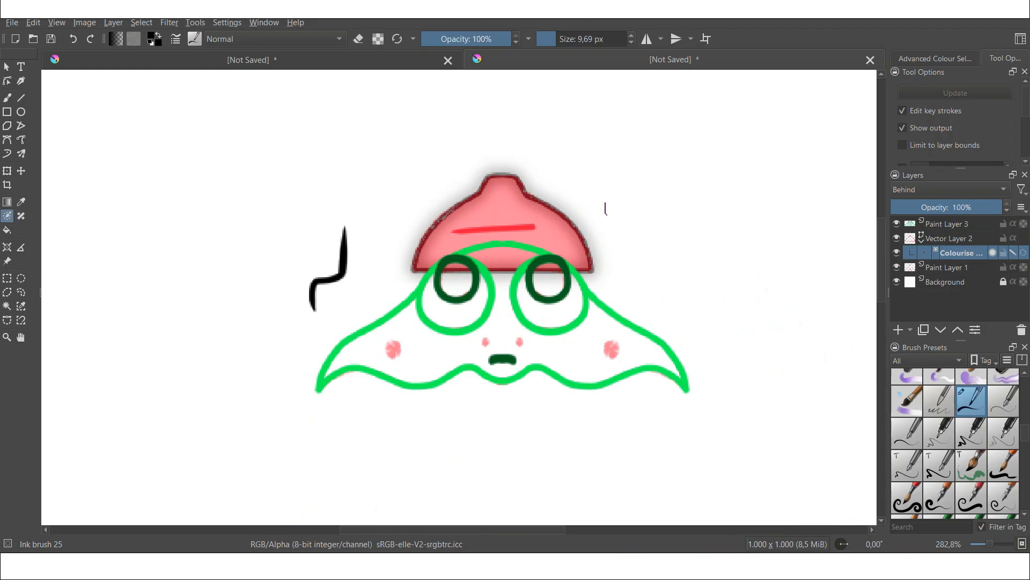
pyautogui.click(902, 111)
pyautogui.scroll(2, 444, 281)
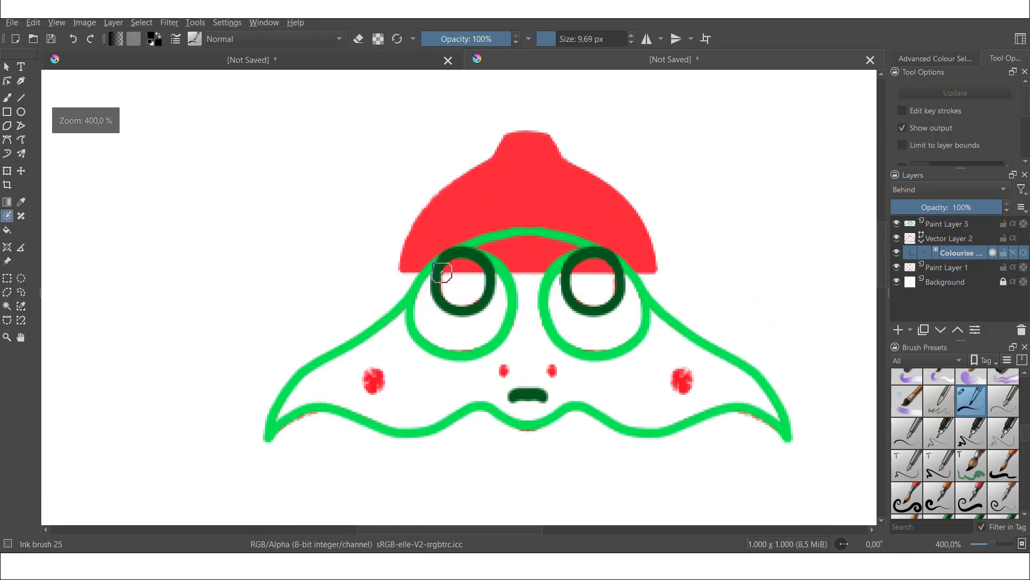
# Step: Sample the body's green, select the body layer and start a colorize mask with a green stroke inside the frog
pyautogui.scroll(-2, 464, 278)
pyautogui.moveTo(473, 276); pyautogui.dragTo(423, 270)
pyautogui.scroll(2, 426, 278)
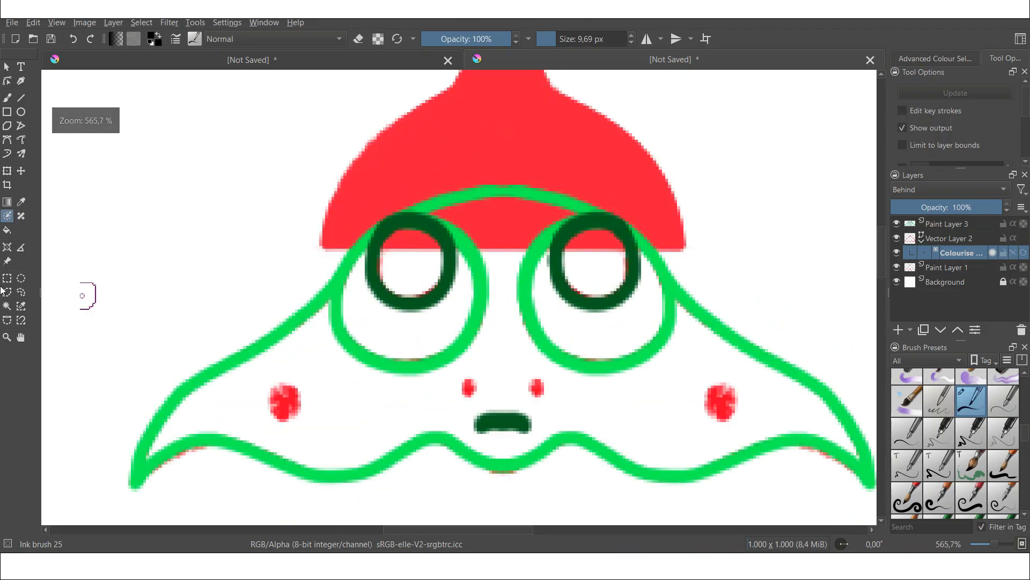
pyautogui.click(21, 203)
pyautogui.click(271, 337)
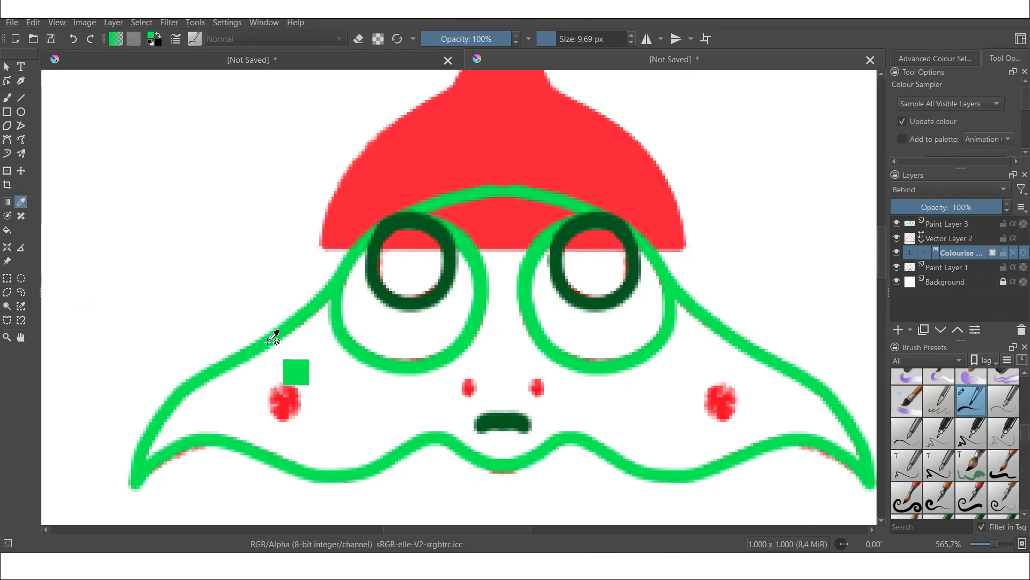
pyautogui.click(939, 226)
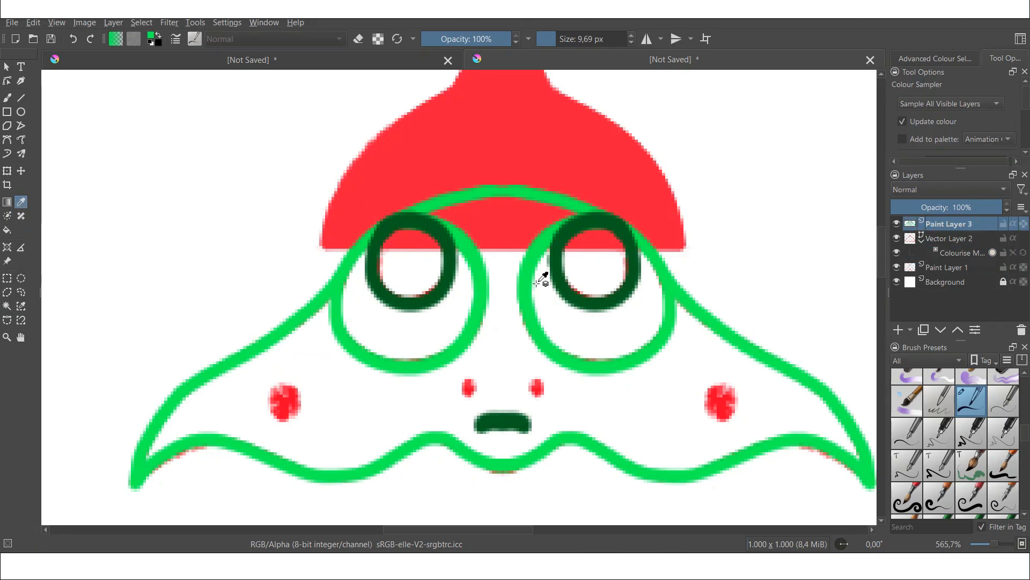
pyautogui.click(7, 215)
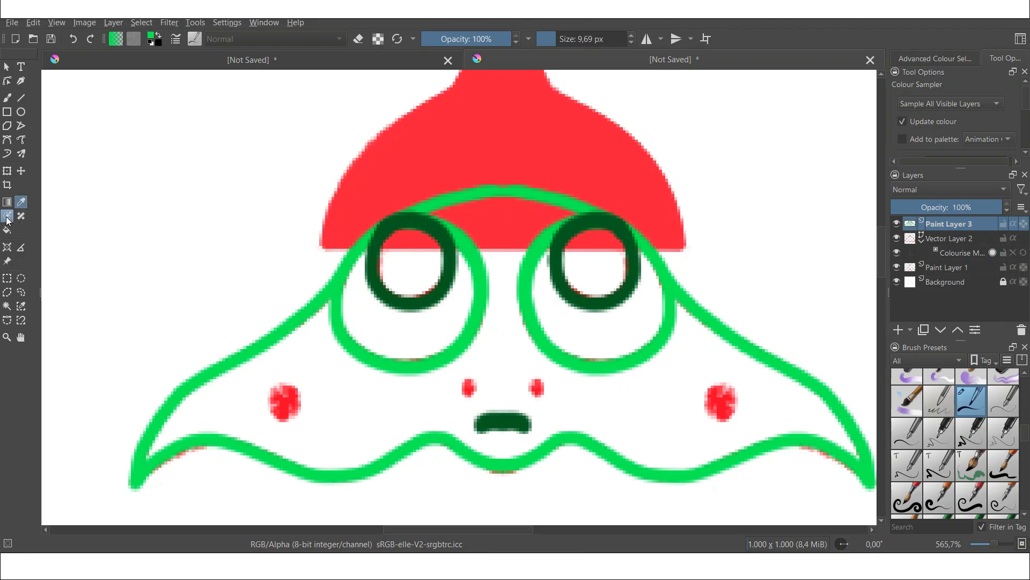
pyautogui.scroll(-4, 339, 327)
pyautogui.scroll(4, 359, 321)
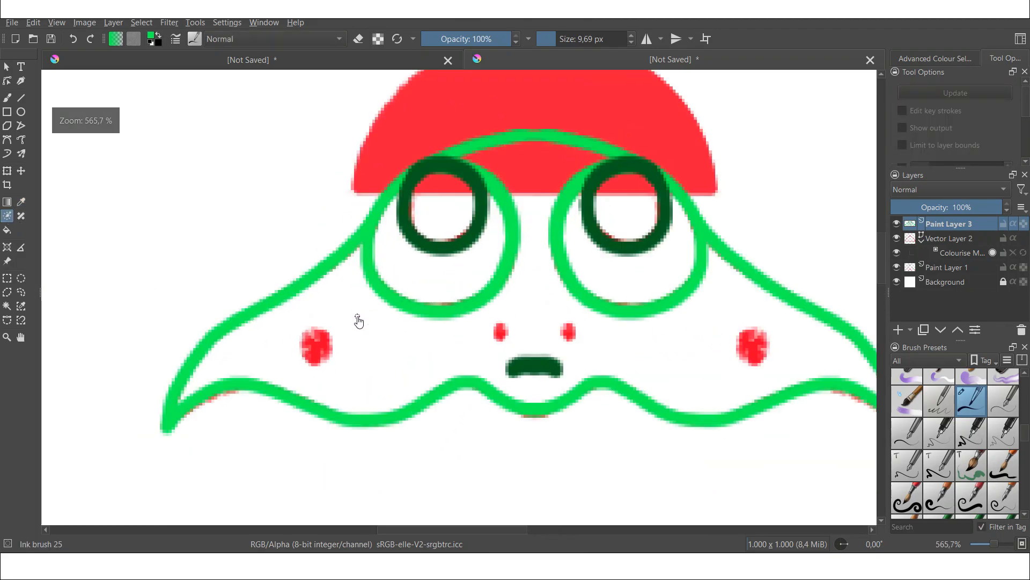
pyautogui.click(354, 363)
pyautogui.moveTo(348, 383); pyautogui.dragTo(471, 348)
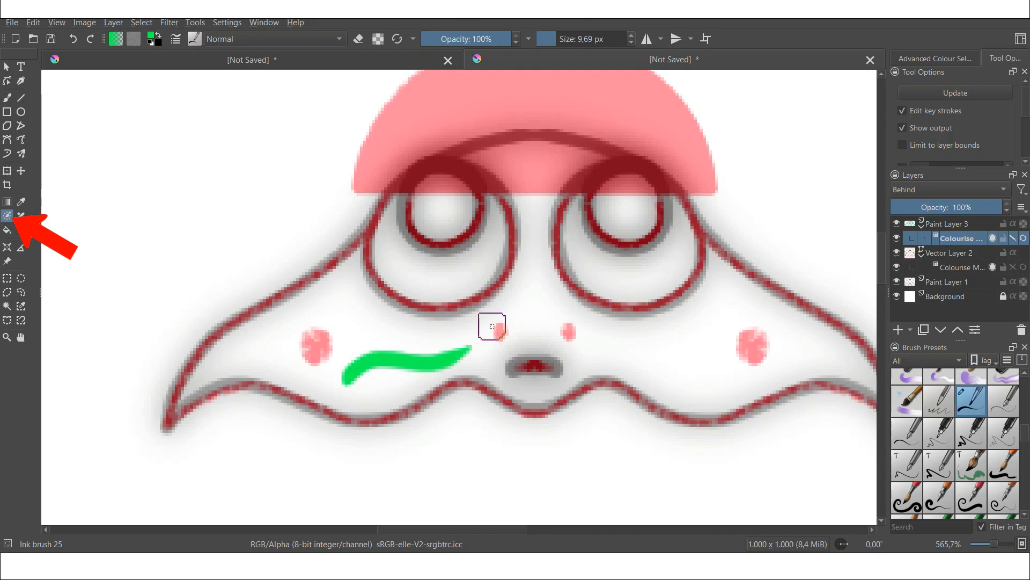
# Step: Add colorize key strokes: white in the eyes, dark green in the pupils and black outside the frog
pyautogui.click(943, 59)
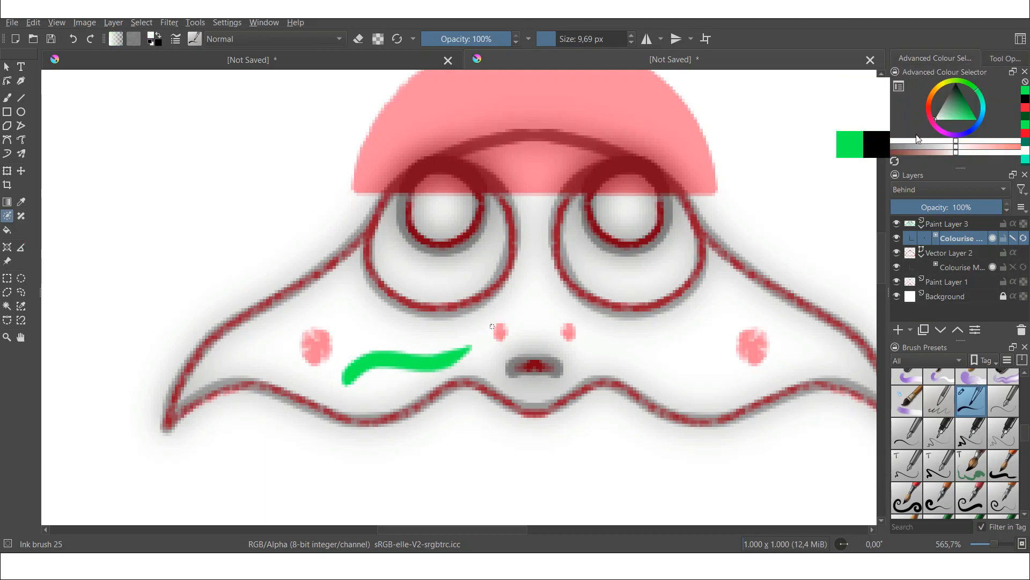
pyautogui.moveTo(399, 250)
pyautogui.mouseDown()
pyautogui.moveTo(407, 273)
pyautogui.moveTo(433, 285)
pyautogui.moveTo(460, 277)
pyautogui.moveTo(499, 243)
pyautogui.mouseUp()
pyautogui.moveTo(965, 115); pyautogui.dragTo(968, 105)
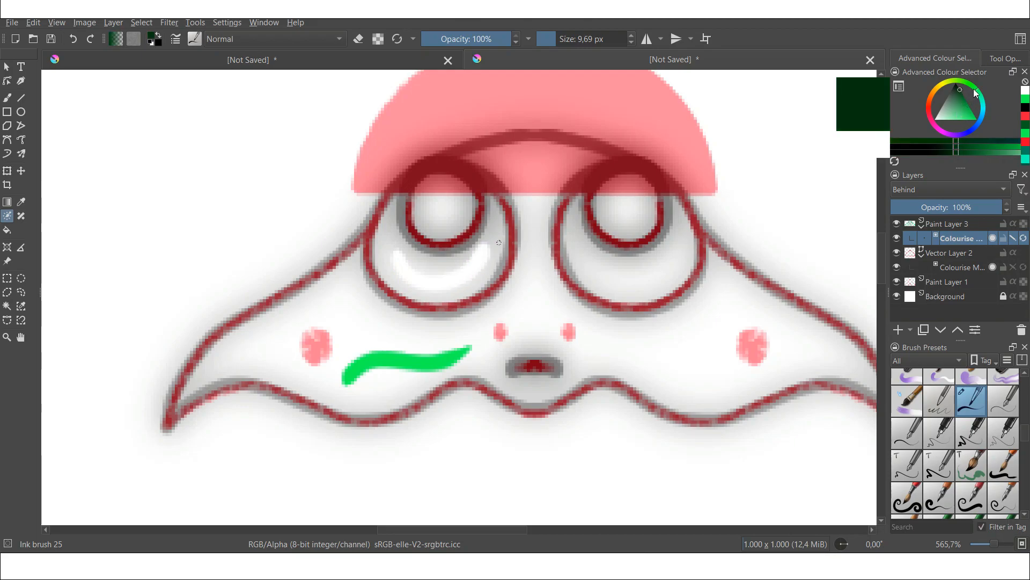
pyautogui.moveTo(436, 213); pyautogui.dragTo(441, 206)
pyautogui.moveTo(622, 199); pyautogui.dragTo(621, 210)
pyautogui.click(1025, 99)
pyautogui.moveTo(589, 257); pyautogui.dragTo(677, 245)
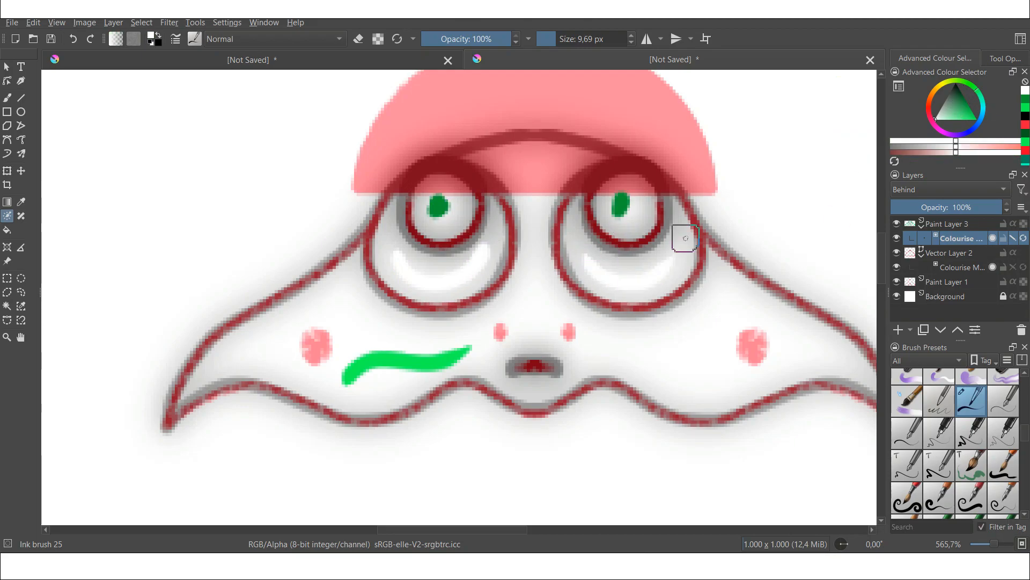
pyautogui.scroll(-2, 683, 242)
pyautogui.click(1025, 116)
pyautogui.moveTo(353, 361); pyautogui.dragTo(424, 194)
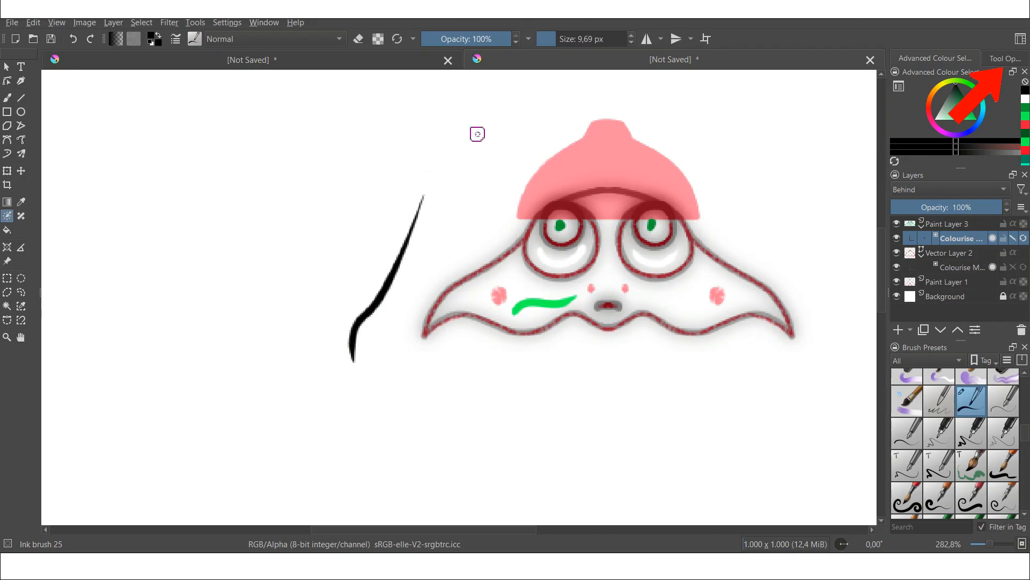
# Step: Update the body's colorize mask to fill the frog, then turn off key stroke editing
pyautogui.click(1005, 59)
pyautogui.scroll(-5, 1022, 109)
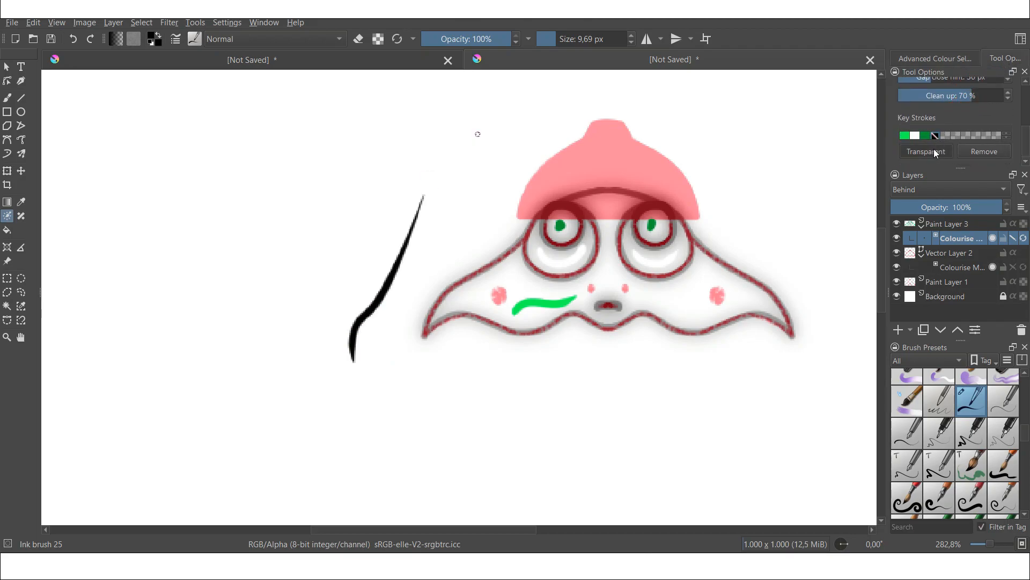
pyautogui.scroll(4, 1024, 118)
pyautogui.scroll(2, 1024, 118)
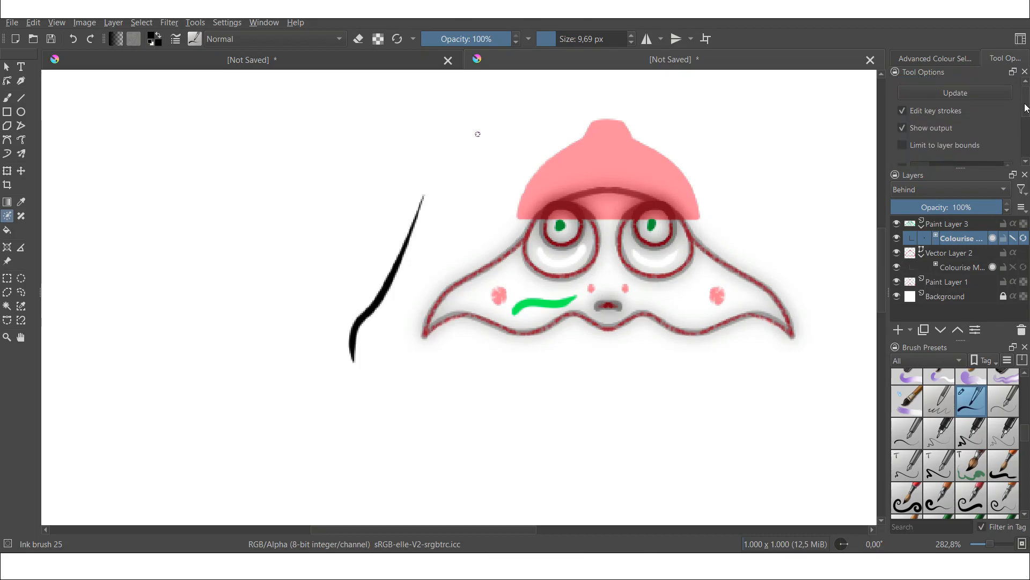
pyautogui.click(973, 94)
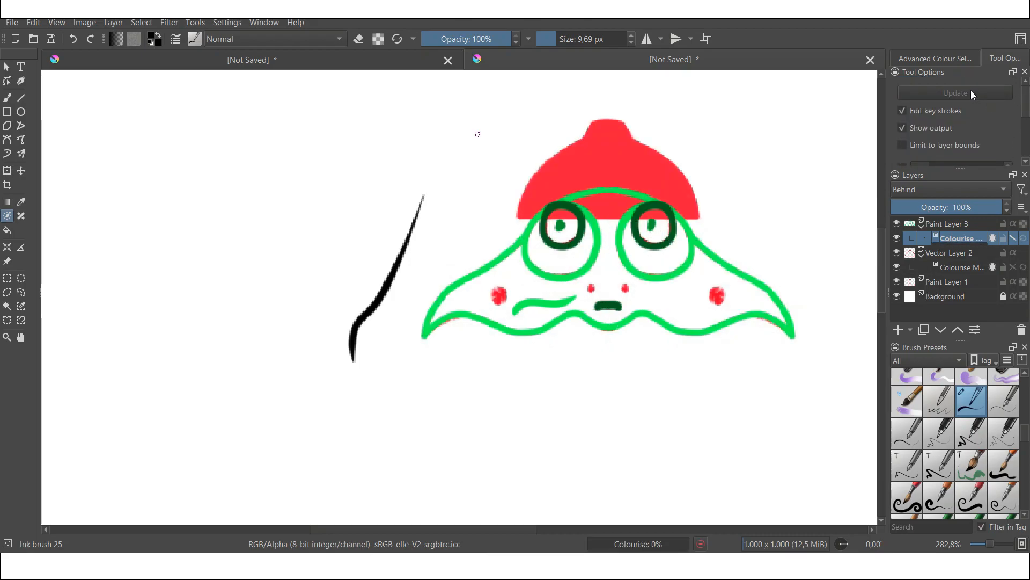
pyautogui.scroll(-2, 449, 208)
pyautogui.scroll(3, 576, 201)
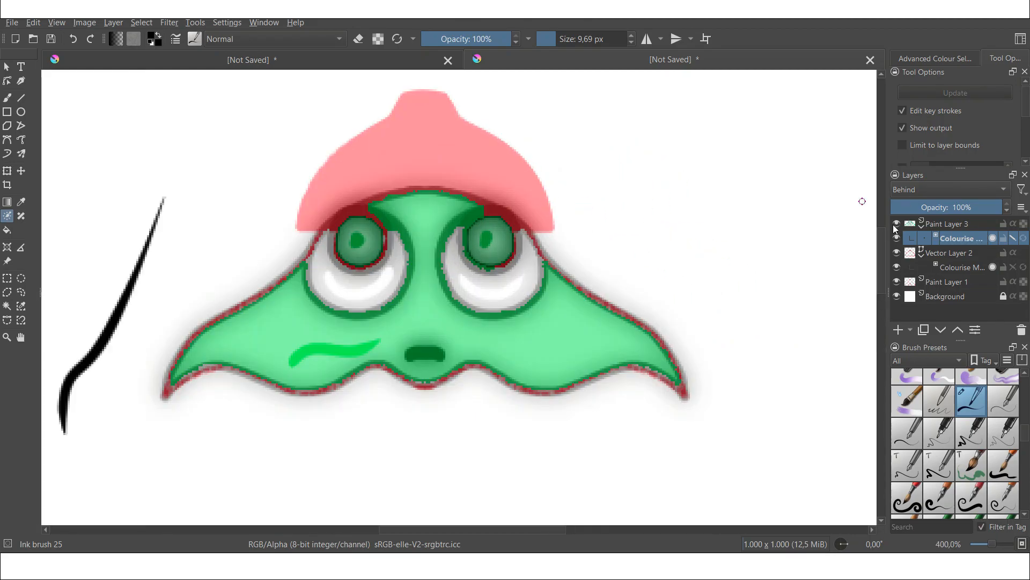
pyautogui.click(902, 111)
# Step: Reorder the layers so the hat sits above the body, and add a new paint layer on top
pyautogui.moveTo(540, 282); pyautogui.dragTo(532, 286)
pyautogui.moveTo(946, 254); pyautogui.dragTo(945, 217)
pyautogui.moveTo(596, 228)
pyautogui.mouseDown()
pyautogui.moveTo(529, 235)
pyautogui.moveTo(663, 162)
pyautogui.mouseUp()
pyautogui.scroll(1, 662, 162)
pyautogui.moveTo(663, 161); pyautogui.dragTo(704, 182)
pyautogui.scroll(5, 1022, 437)
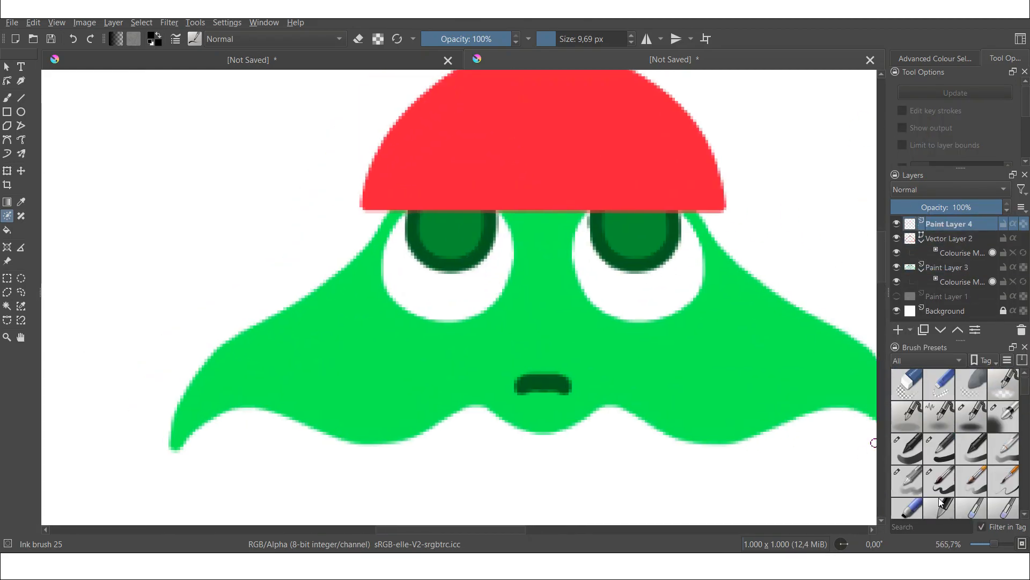
# Step: Shade the pupils with translucent purple and blue strokes using a soft airbrush at about 33% opacity
pyautogui.click(936, 56)
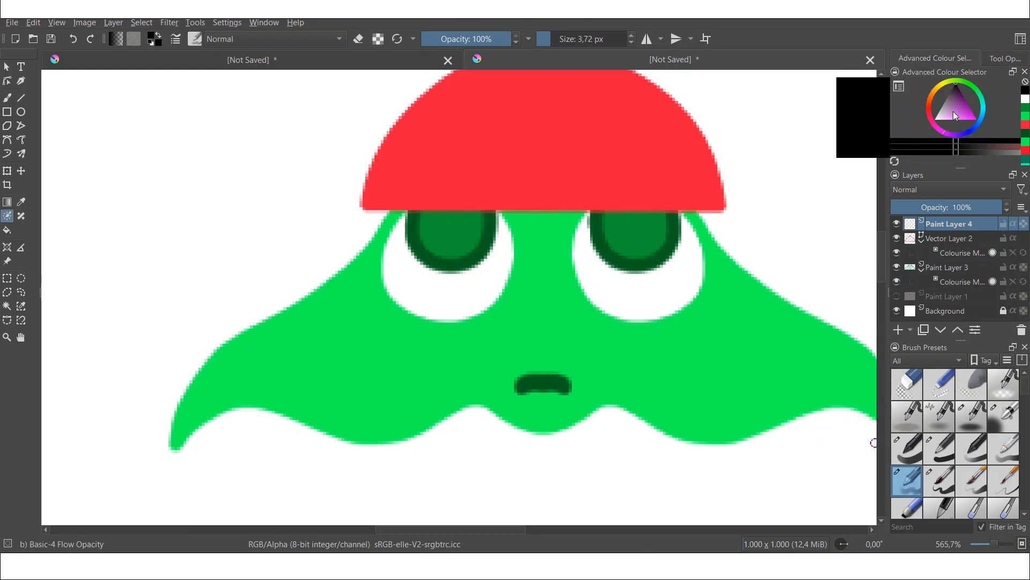
pyautogui.click(965, 120)
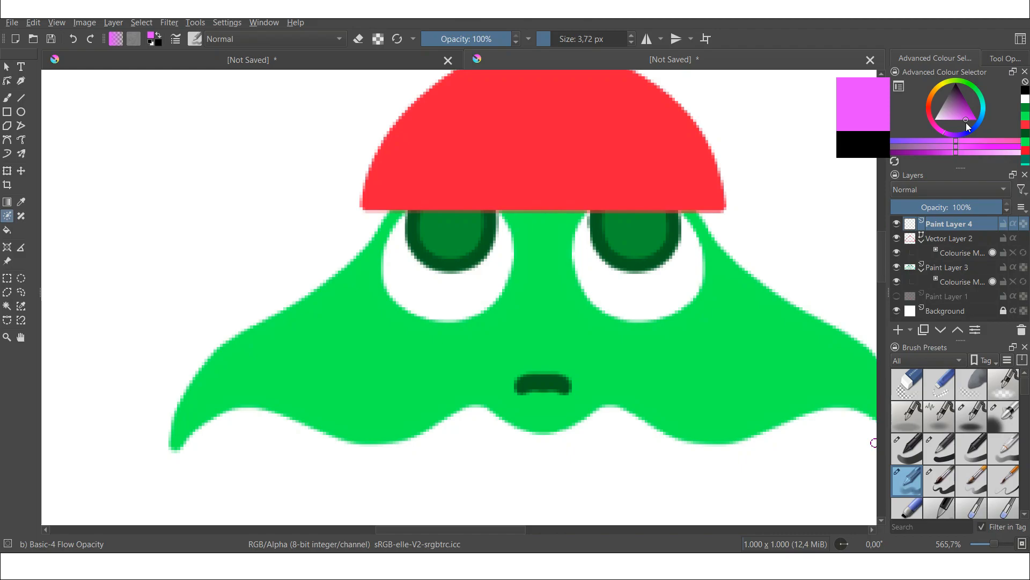
pyautogui.scroll(1, 531, 100)
pyautogui.click(460, 45)
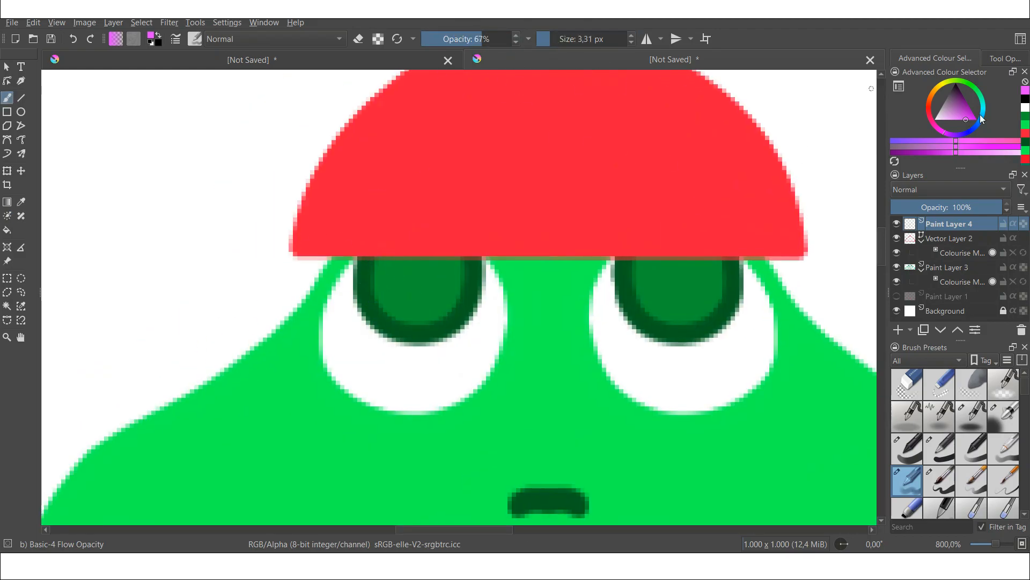
pyautogui.click(970, 109)
pyautogui.click(496, 40)
pyautogui.moveTo(377, 263); pyautogui.dragTo(445, 322)
pyautogui.click(932, 124)
pyautogui.click(1004, 416)
pyautogui.click(563, 41)
pyautogui.moveTo(454, 260)
pyautogui.mouseDown()
pyautogui.moveTo(402, 262)
pyautogui.moveTo(462, 268)
pyautogui.mouseUp()
pyautogui.click(978, 124)
pyautogui.moveTo(396, 268); pyautogui.dragTo(437, 295)
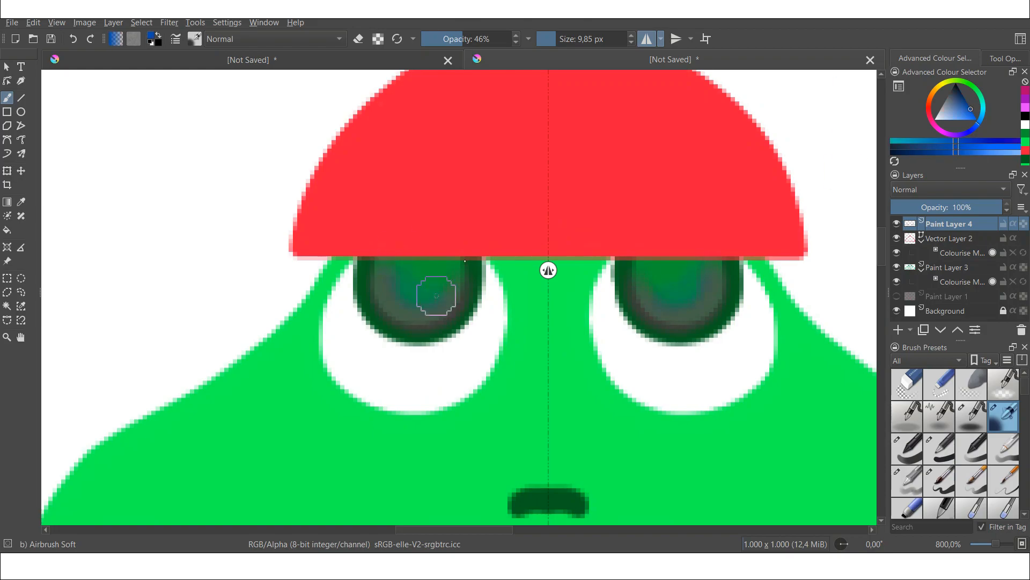
# Step: Add a new layer and draw white ellipse highlights in both pupils at full opacity
pyautogui.click(898, 330)
pyautogui.click(936, 119)
pyautogui.click(509, 39)
pyautogui.click(21, 112)
pyautogui.click(1005, 59)
pyautogui.moveTo(376, 260); pyautogui.dragTo(405, 284)
# Step: Select the frog's body on its layer and paint lighter green shading along its inner edges, then deselect
pyautogui.scroll(-2, 500, 186)
pyautogui.click(948, 282)
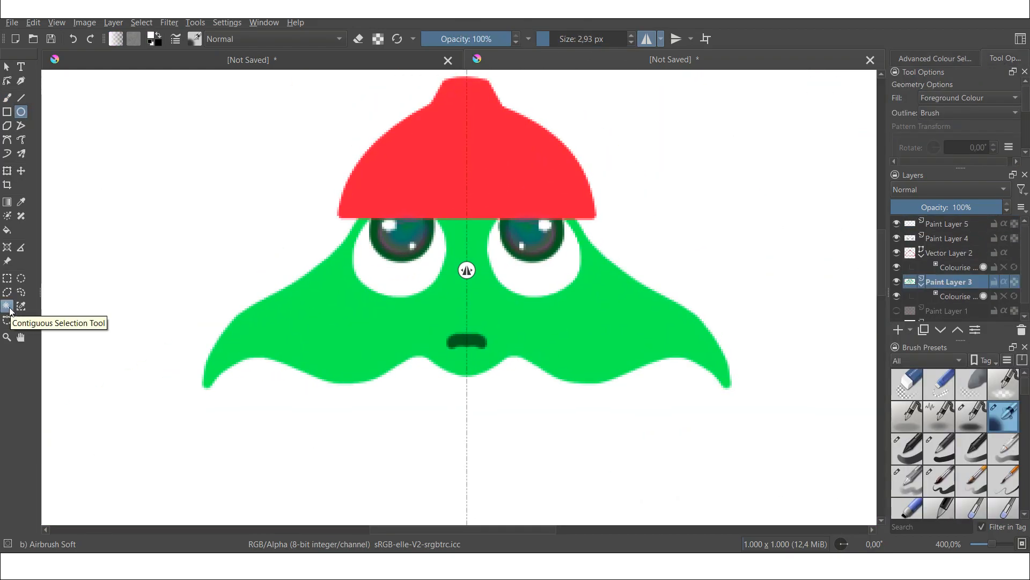
pyautogui.click(8, 307)
pyautogui.click(322, 322)
pyautogui.click(935, 59)
pyautogui.click(907, 481)
pyautogui.click(21, 201)
pyautogui.click(7, 97)
pyautogui.moveTo(365, 218)
pyautogui.mouseDown()
pyautogui.moveTo(208, 382)
pyautogui.moveTo(465, 373)
pyautogui.mouseUp()
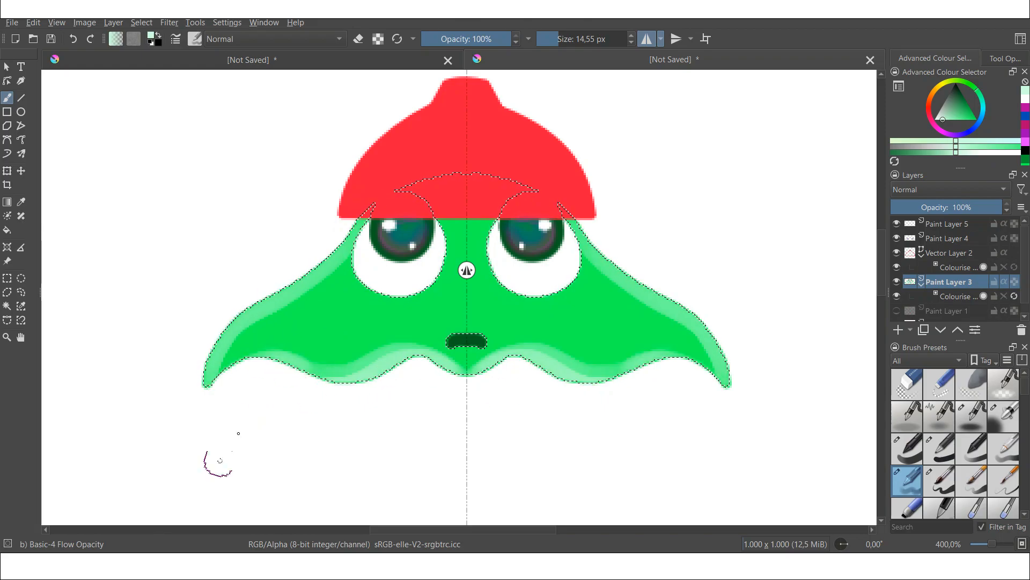
pyautogui.hotkey('ctrl', 'z')
pyautogui.click(967, 102)
pyautogui.moveTo(354, 252); pyautogui.dragTo(445, 252)
pyautogui.hotkey('ctrl', 'z')
pyautogui.moveTo(357, 268); pyautogui.dragTo(443, 223)
pyautogui.hotkey('ctrl', 'shift', 'a')
# Step: Merge the hat's vector layer with its colorize mask
pyautogui.scroll(1, 529, 145)
pyautogui.click(949, 253)
pyautogui.click(21, 201)
pyautogui.click(405, 214)
pyautogui.rightClick(947, 253)
pyautogui.click(862, 172)
# Step: Paint dark green spots with light highlights on the frog's body and a highlight on the mouth
pyautogui.click(647, 38)
pyautogui.click(456, 225)
pyautogui.click(939, 481)
pyautogui.moveTo(397, 173)
pyautogui.mouseDown()
pyautogui.moveTo(307, 297)
pyautogui.moveTo(392, 360)
pyautogui.mouseUp()
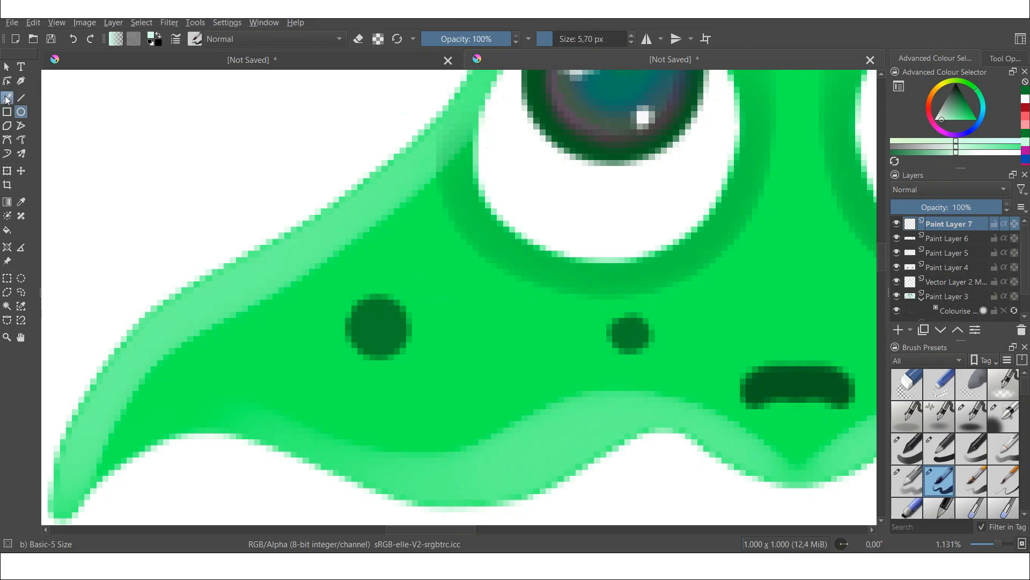
pyautogui.click(7, 97)
pyautogui.moveTo(639, 314); pyautogui.dragTo(639, 351)
pyautogui.moveTo(766, 405); pyautogui.dragTo(833, 403)
pyautogui.moveTo(508, 345); pyautogui.dragTo(507, 391)
pyautogui.scroll(-1, 462, 268)
# Step: Erase a stray stroke along the body's lower left edge and turn mirror painting back on
pyautogui.press('e')
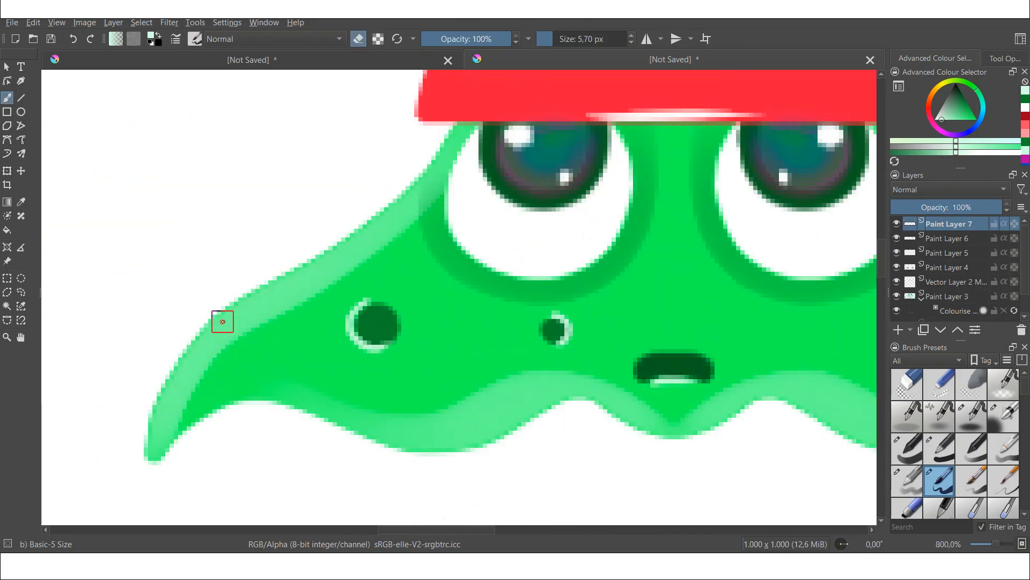
pyautogui.scroll(-1, 263, 322)
pyautogui.moveTo(213, 407); pyautogui.dragTo(346, 377)
pyautogui.click(647, 39)
pyautogui.scroll(-3, 497, 340)
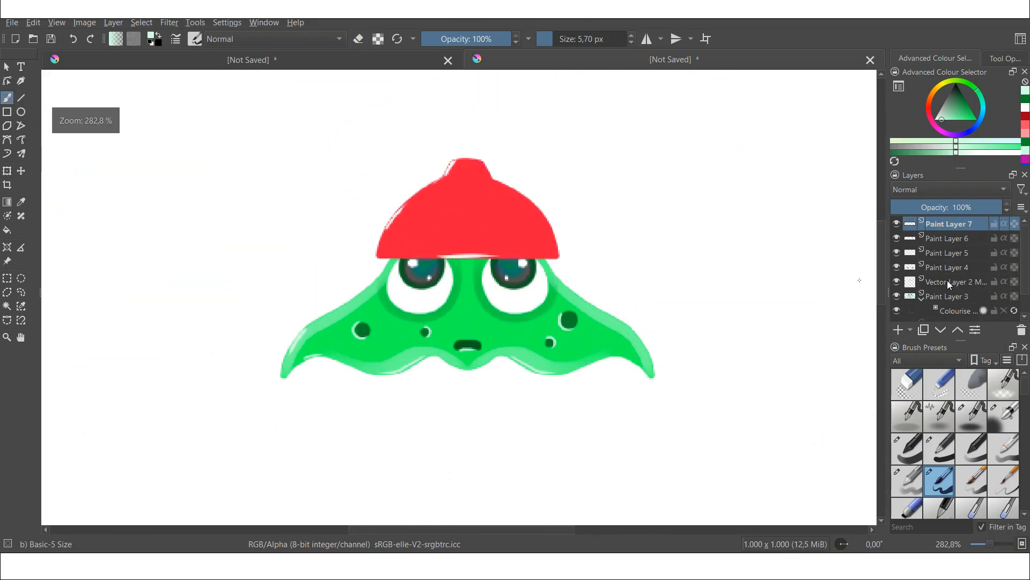
# Step: Add a new layer and fill it with light cyan as the background
pyautogui.click(898, 330)
pyautogui.click(969, 106)
pyautogui.click(983, 109)
pyautogui.click(7, 229)
pyautogui.click(956, 119)
pyautogui.click(490, 393)
# Step: Add another layer and draw a dark teal rectangle across the lower part of the canvas as ground
pyautogui.scroll(-2, 456, 188)
pyautogui.click(898, 330)
pyautogui.click(7, 111)
pyautogui.click(963, 95)
pyautogui.moveTo(70, 244); pyautogui.dragTo(838, 524)
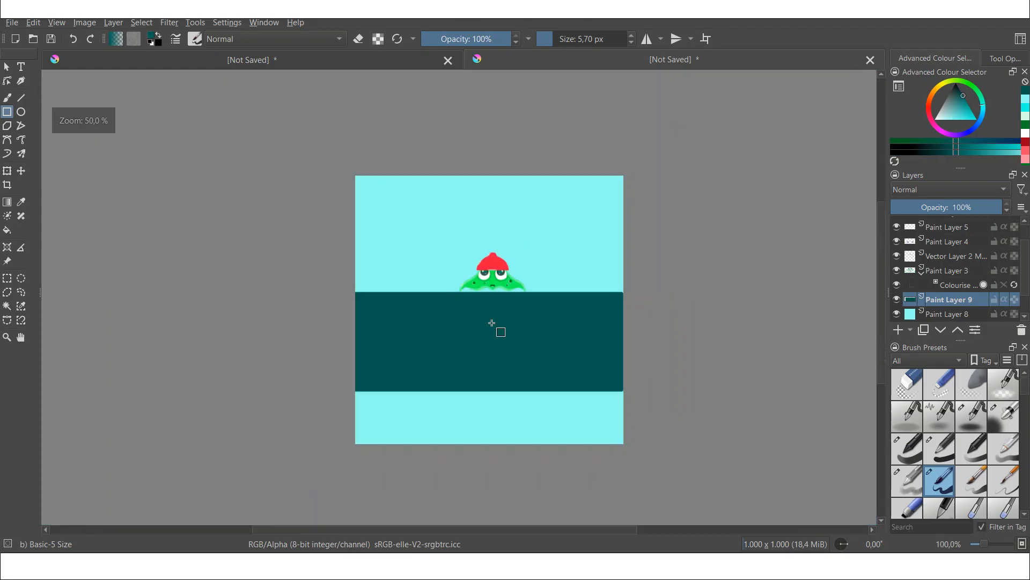
# Step: Draw a purple rectangle strip along the top edge of the ground
pyautogui.click(955, 134)
pyautogui.click(969, 107)
pyautogui.moveTo(197, 295); pyautogui.dragTo(749, 320)
pyautogui.scroll(-1, 526, 338)
pyautogui.scroll(1, 527, 338)
# Step: Pick the Basic-4 Flow Opacity brush with the ellipse tool and set opacity to 19%
pyautogui.click(907, 481)
pyautogui.click(21, 112)
pyautogui.click(439, 43)
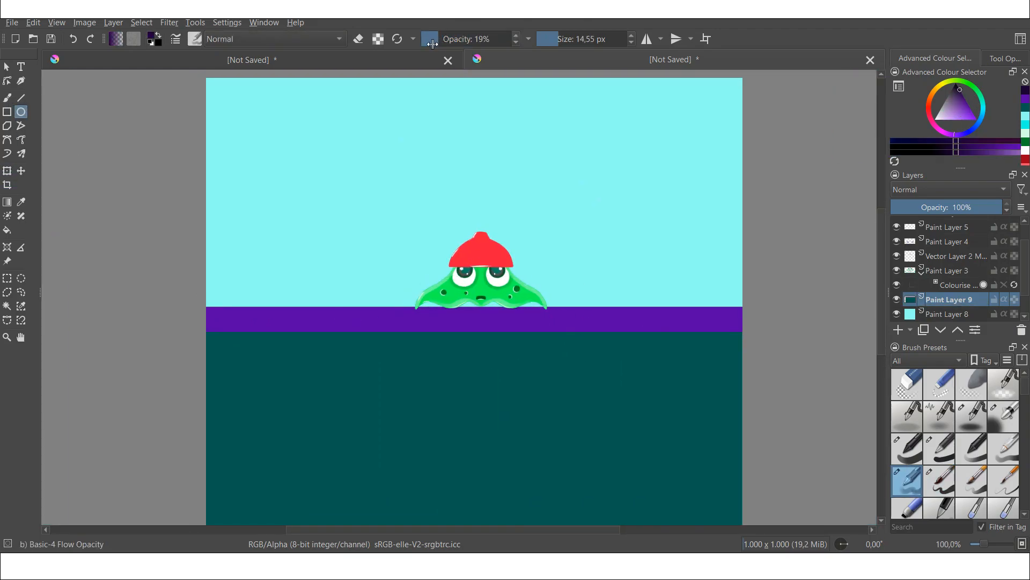